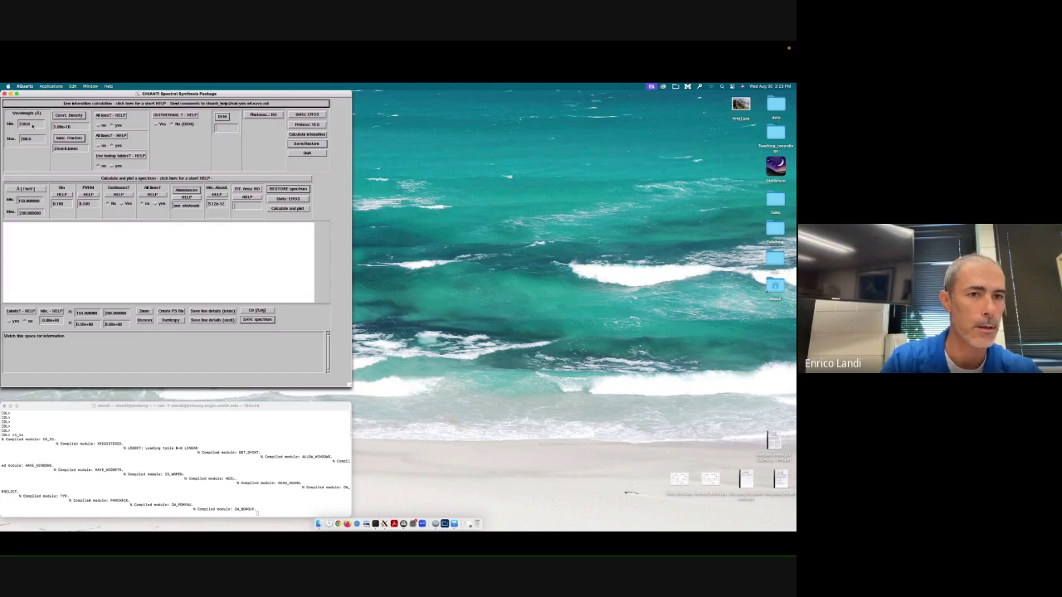
Set the wavelength range for the line intensity calculation to 3000–3100.
click(32, 125)
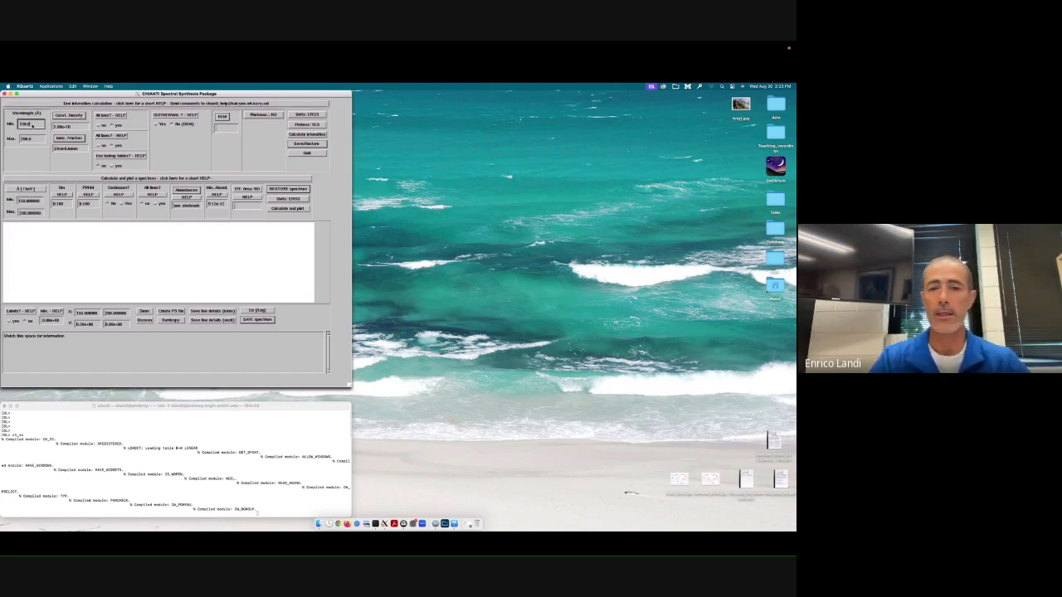
double_click(31, 124)
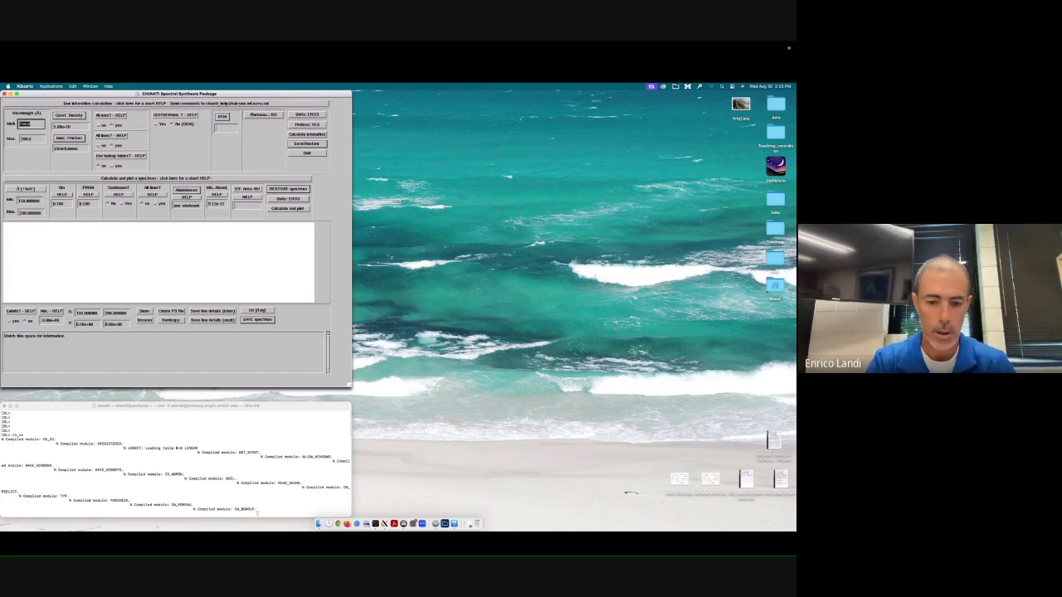
text(3000)
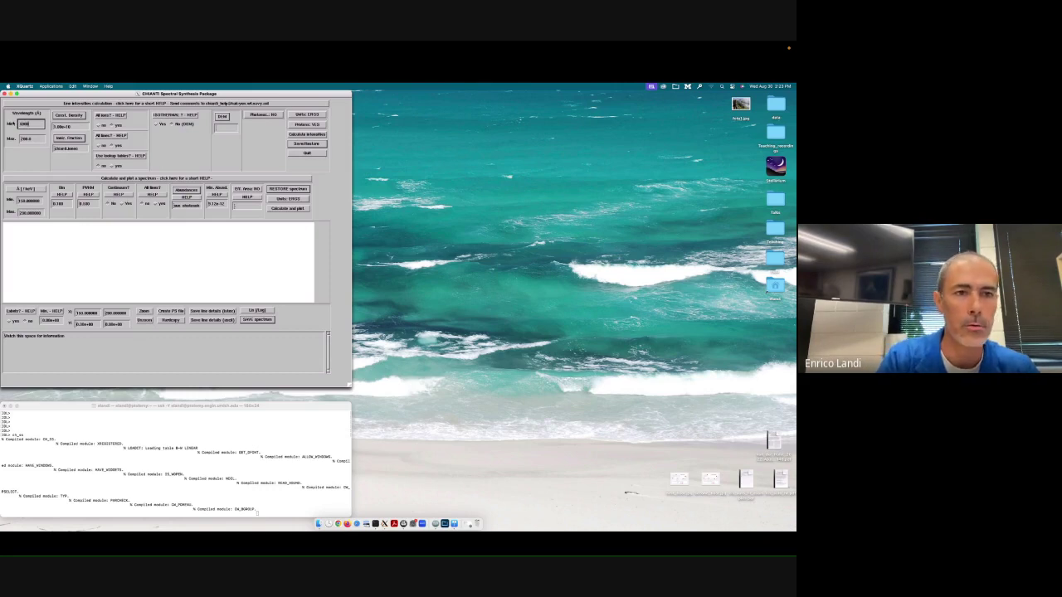
double_click(25, 139)
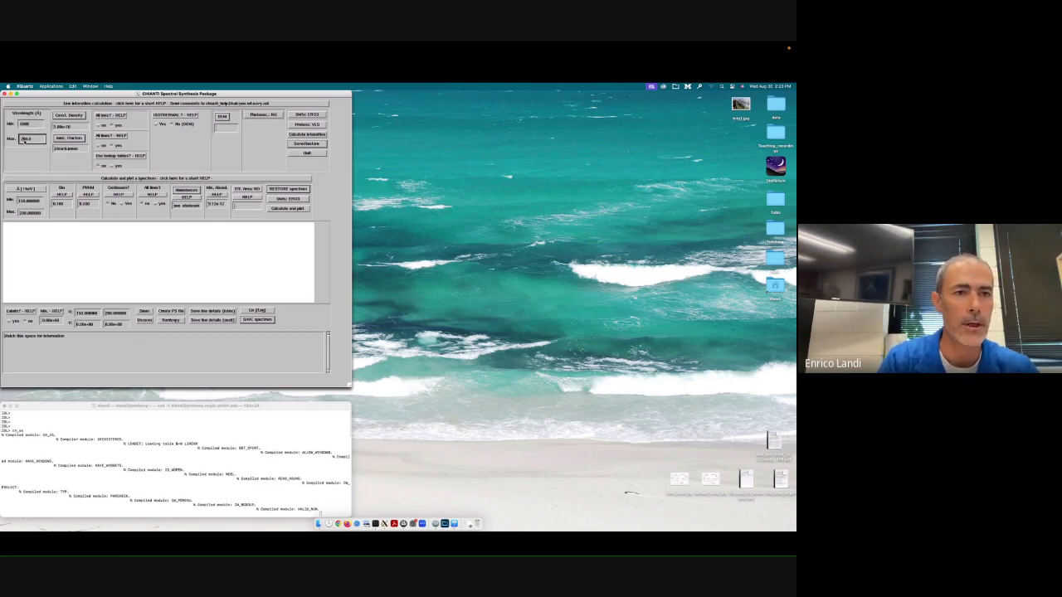
text(3100)
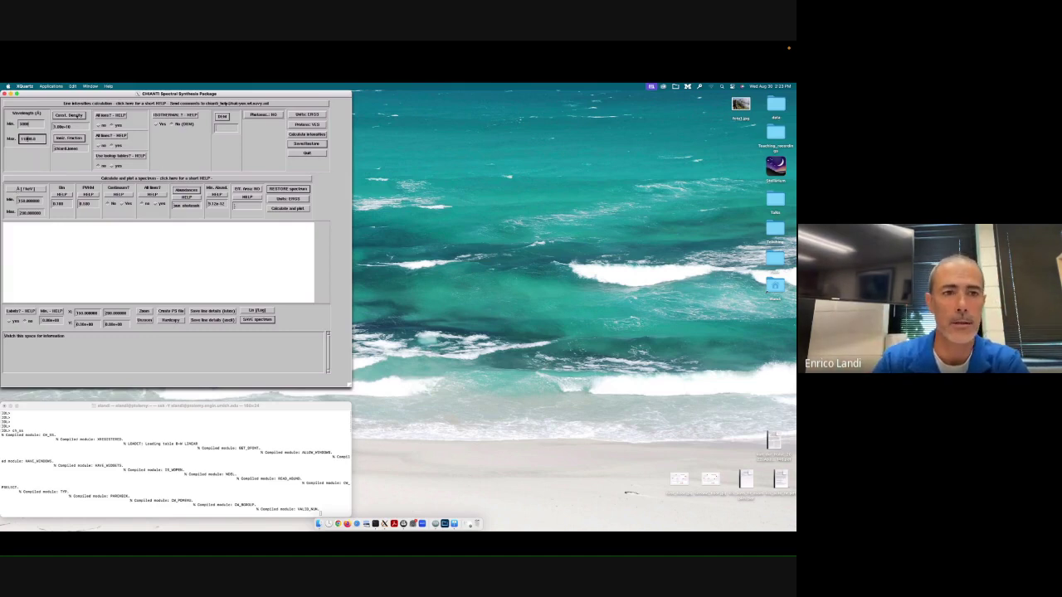
click(73, 116)
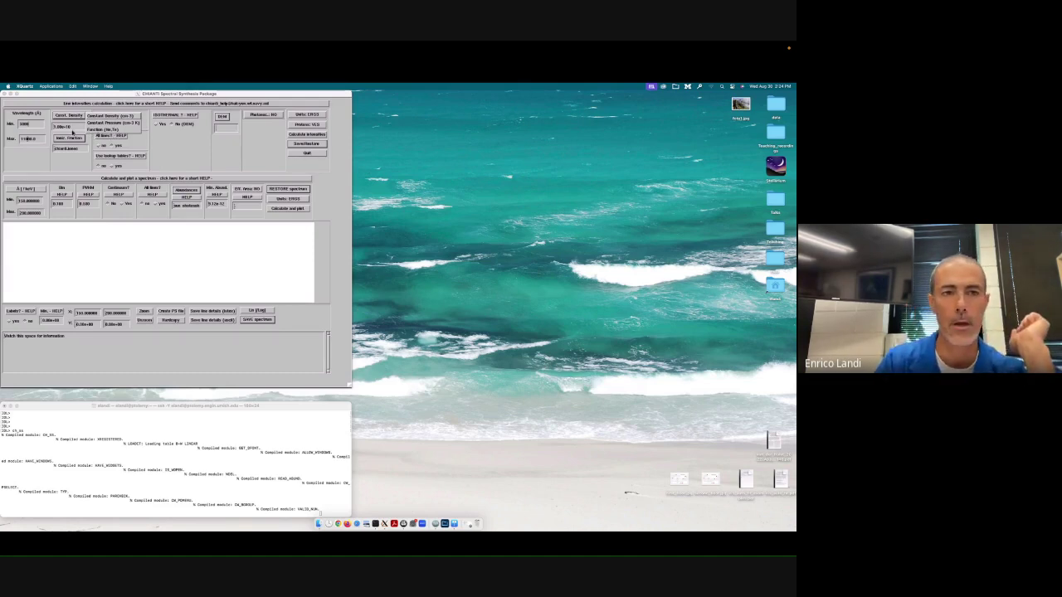
Use a constant electron density with its value ending in +0, and load the CHIANTI ionization equilibrium file.
click(74, 128)
key(BackSpace)
key(BackSpace)
key(BackSpace)
text(+0)
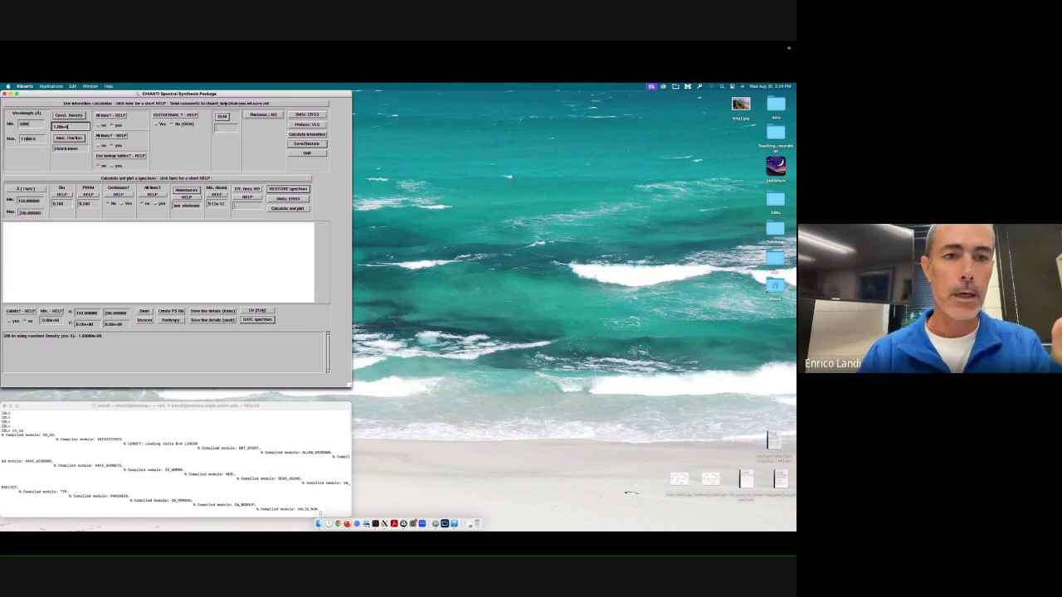
click(70, 137)
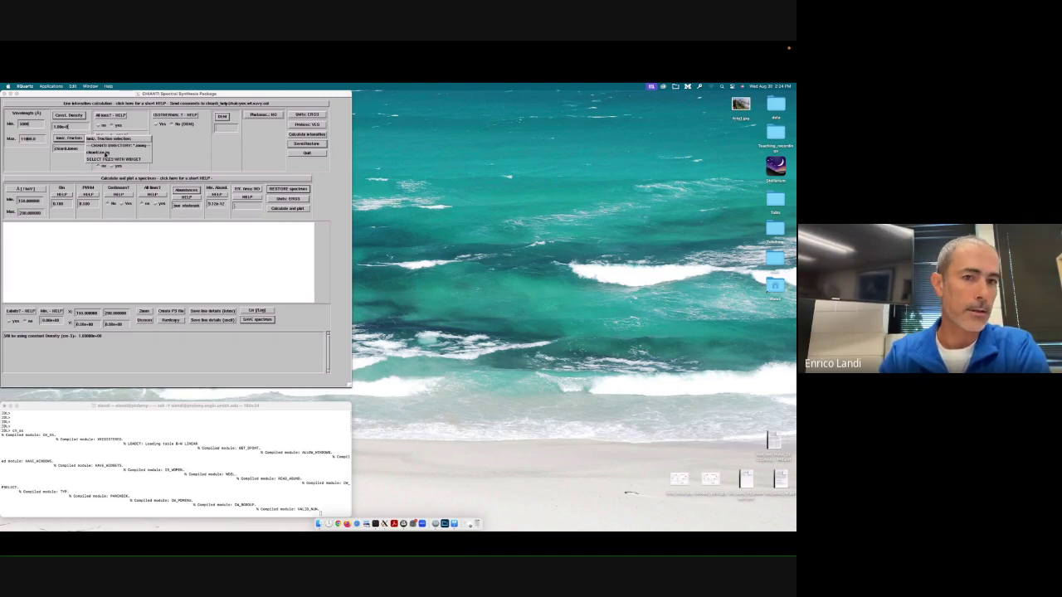
click(105, 154)
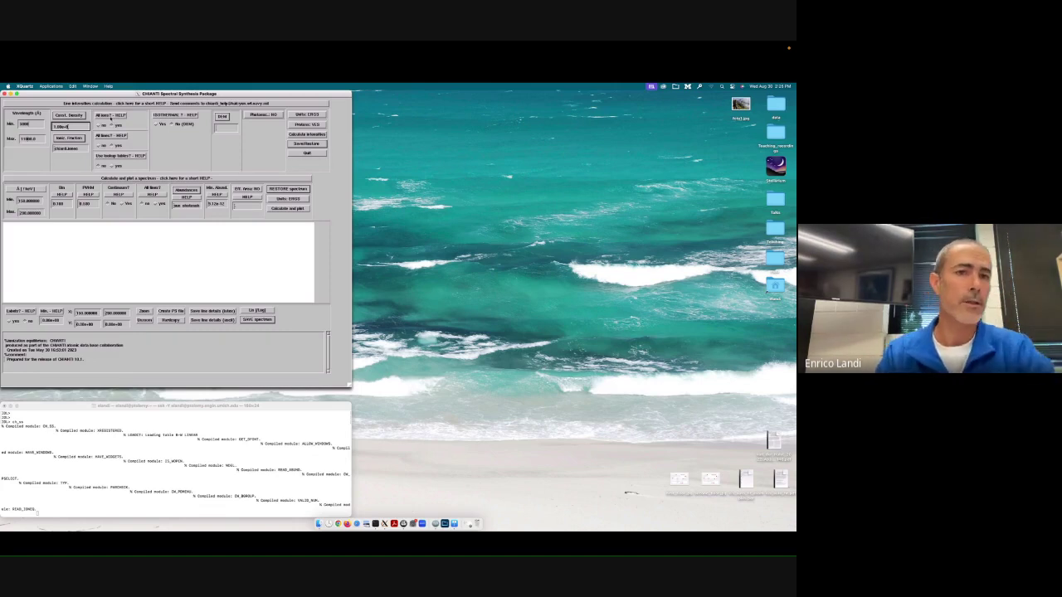
Set All ions? to no and select an iron ion from the ion list.
click(102, 124)
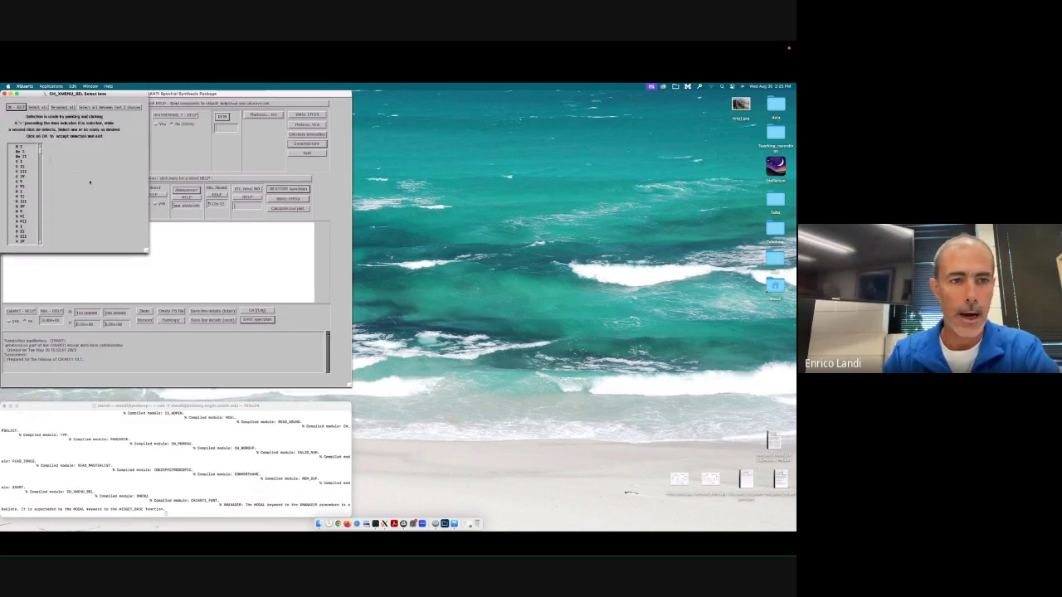
drag(40, 152, 38, 210)
scroll(34, 212, down, 5)
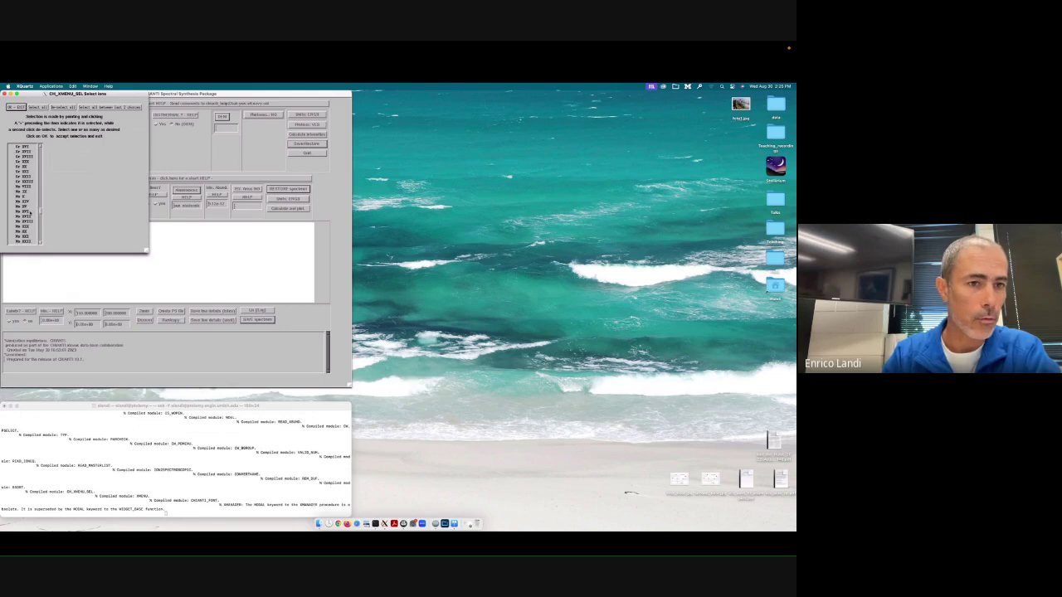
scroll(37, 220, down, 3)
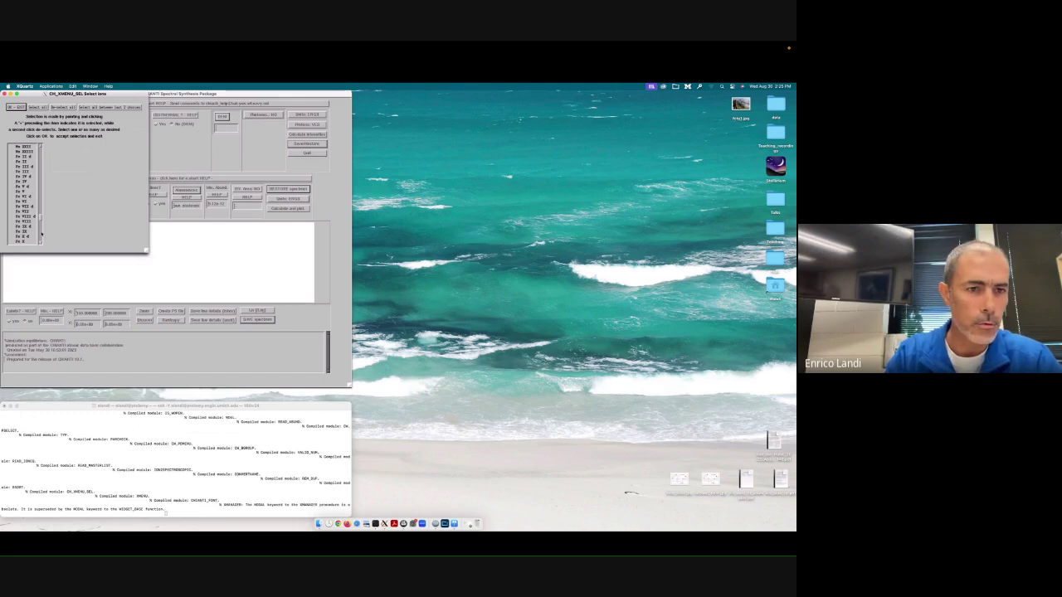
click(30, 241)
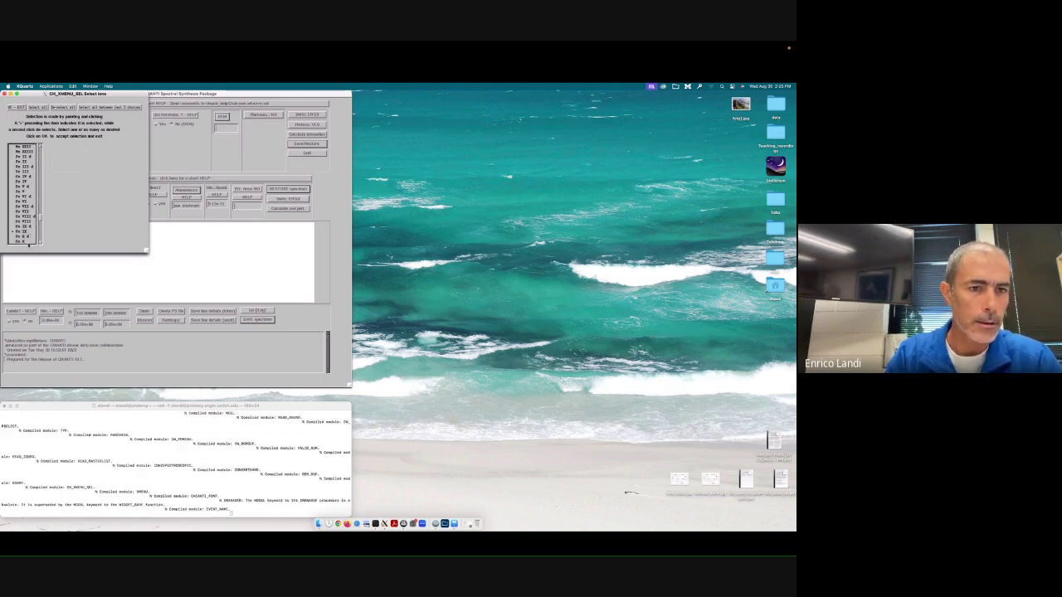
scroll(37, 236, down, 3)
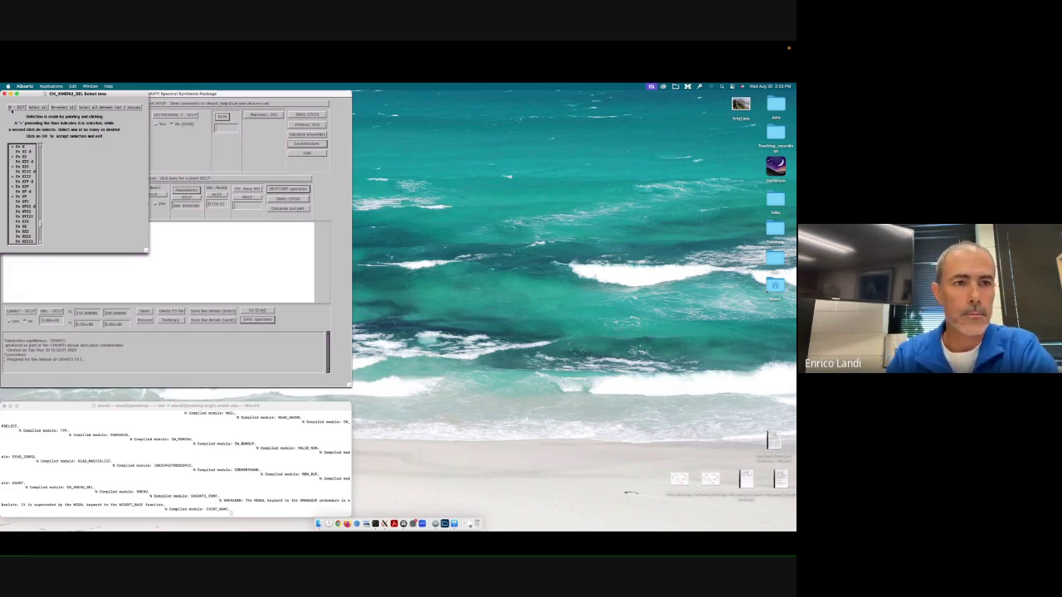
click(13, 108)
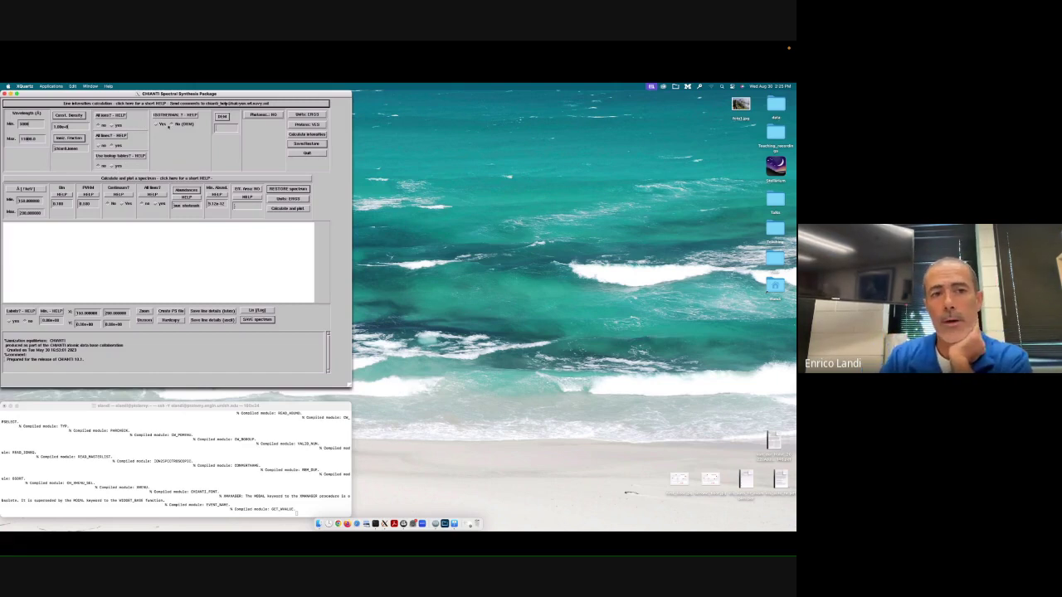
Load the active_region.dem DEM, then switch to an isothermal plasma with log T 6.15 and log EM 27.0.
click(185, 123)
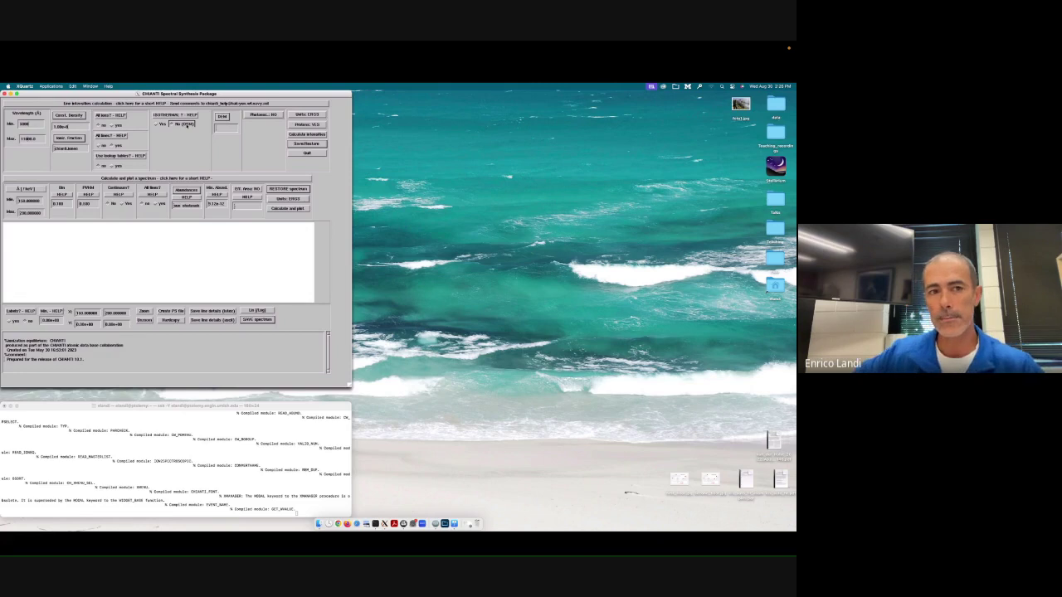
click(160, 123)
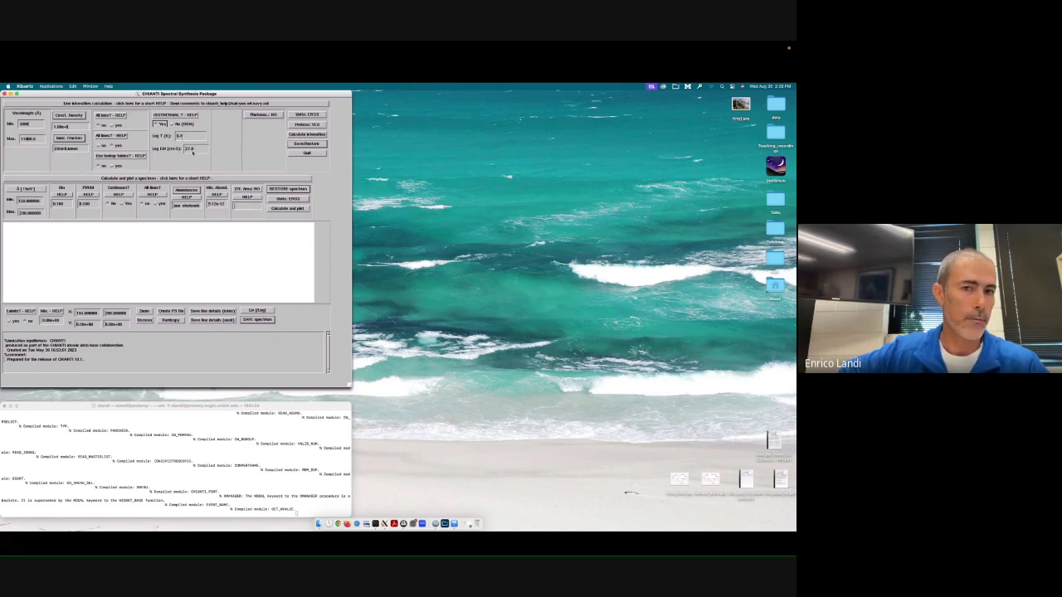
click(178, 125)
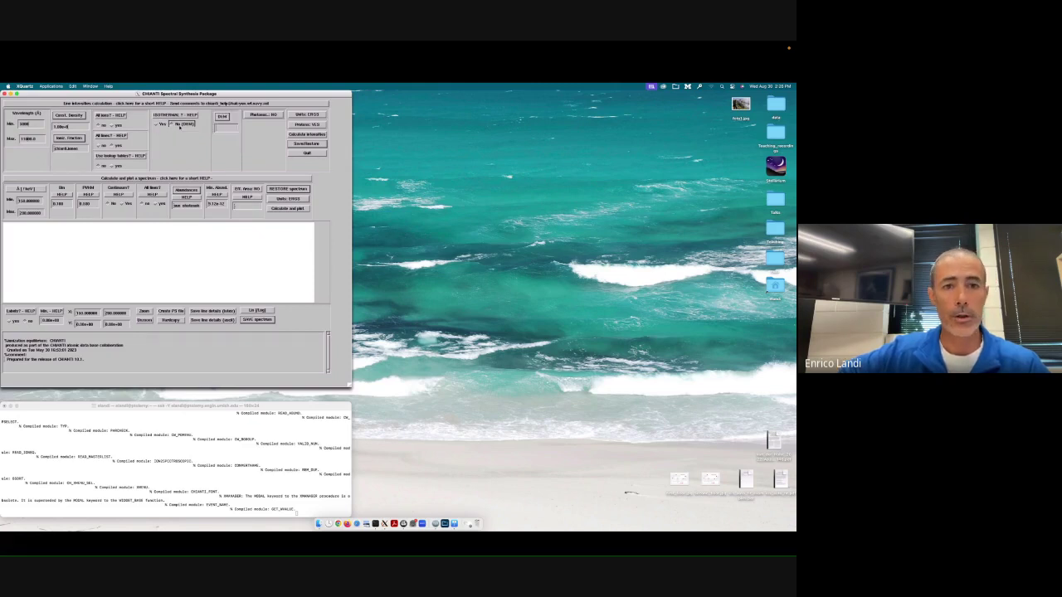
click(222, 116)
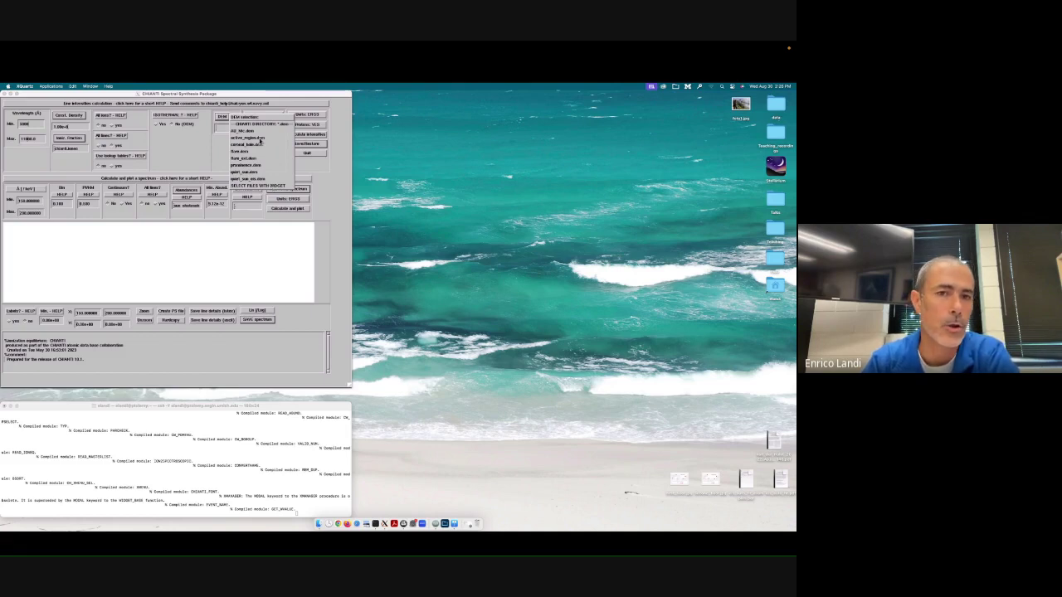
click(259, 139)
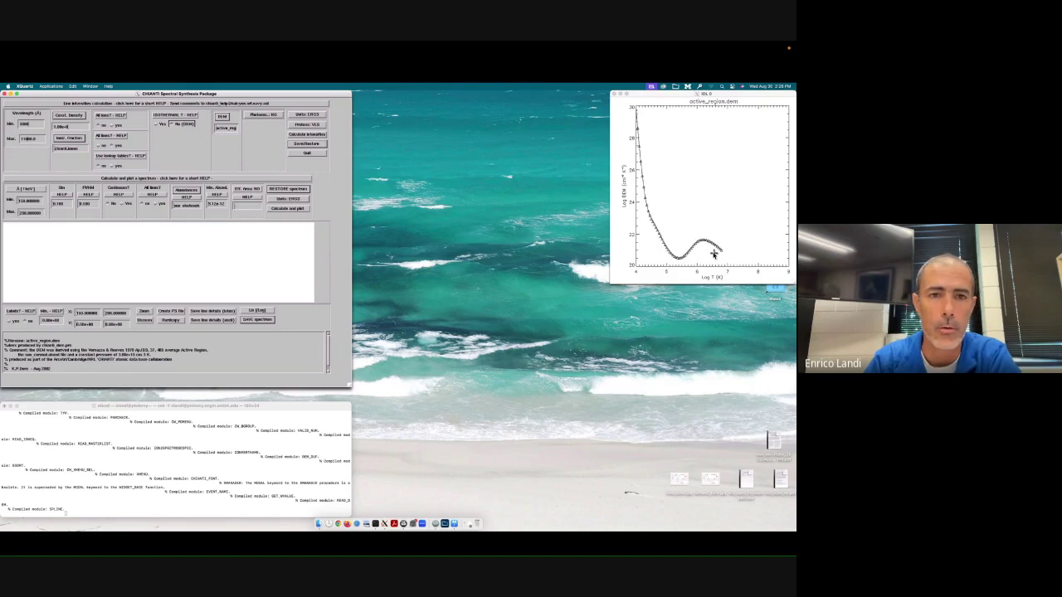
click(160, 125)
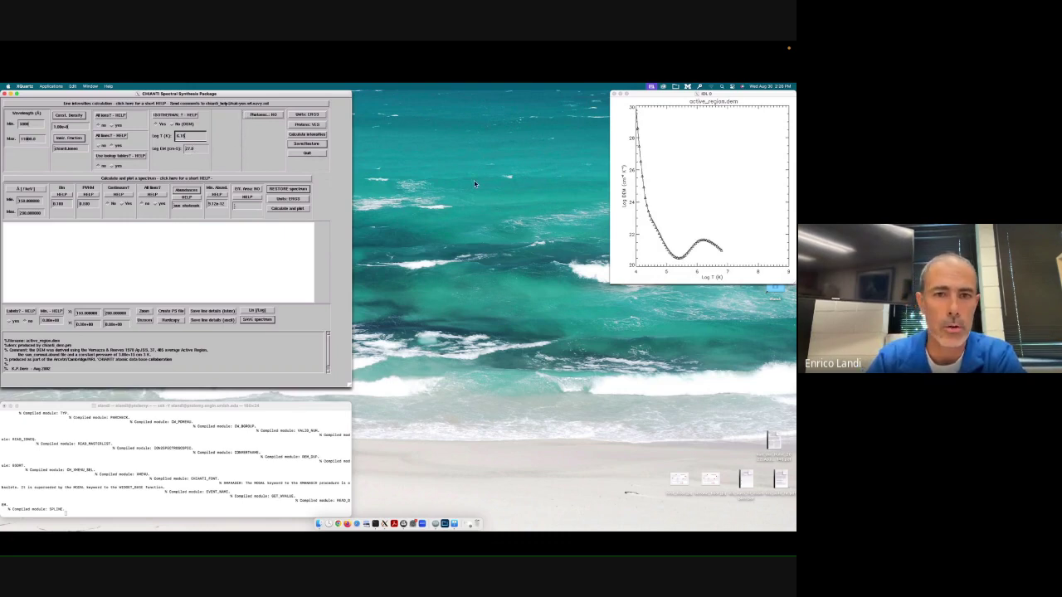
Enable photoexcitation with a radiation temperature of 5.0e6.
click(271, 115)
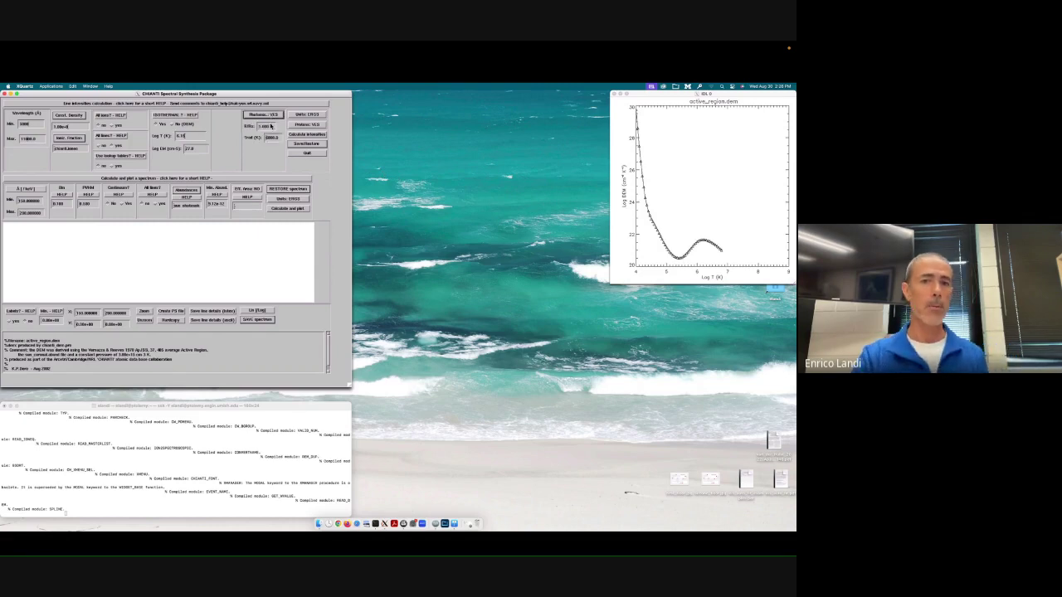
click(265, 128)
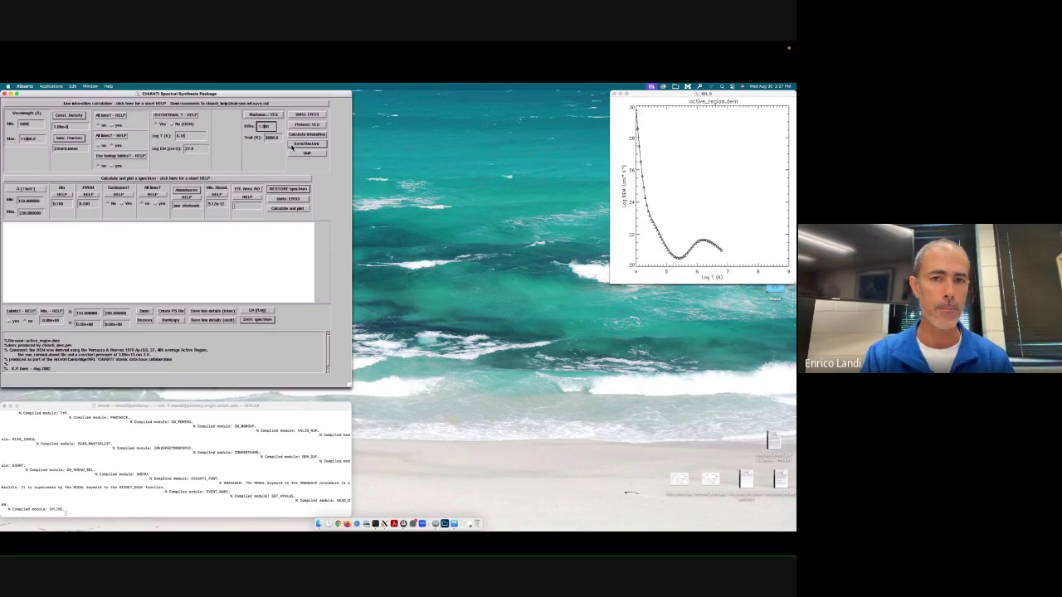
click(272, 137)
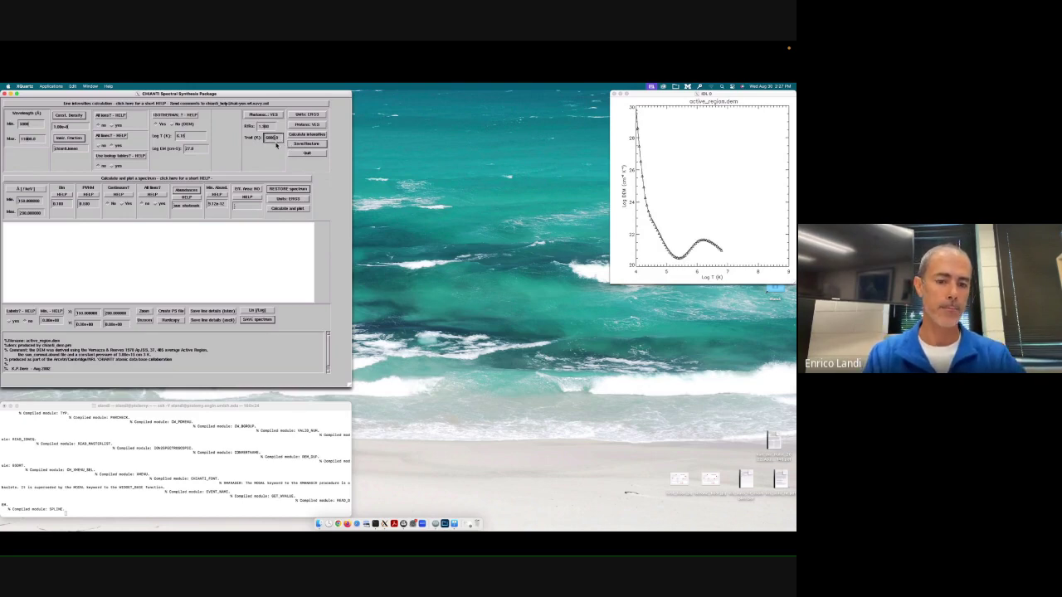
double_click(276, 143)
text(5.0e6)
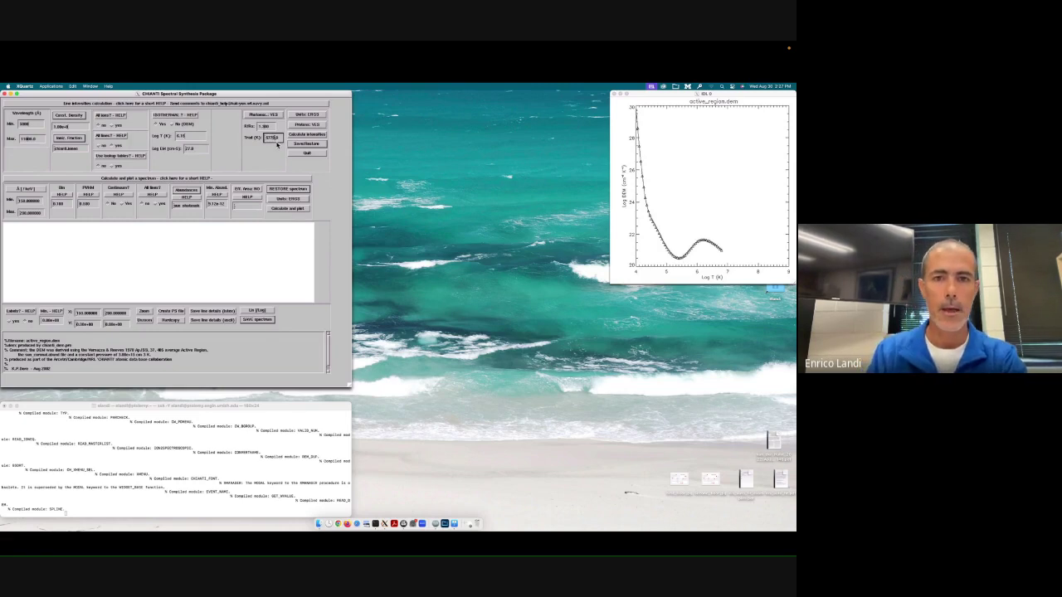
Keep intensity units in ergs, include proton rates, and calculate the line intensities.
click(319, 117)
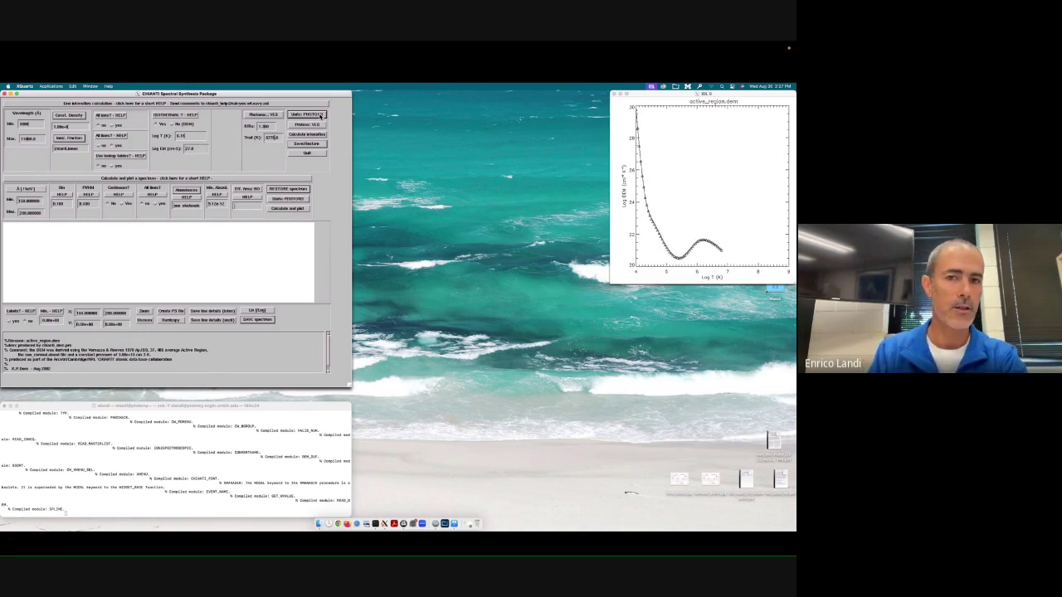
click(319, 116)
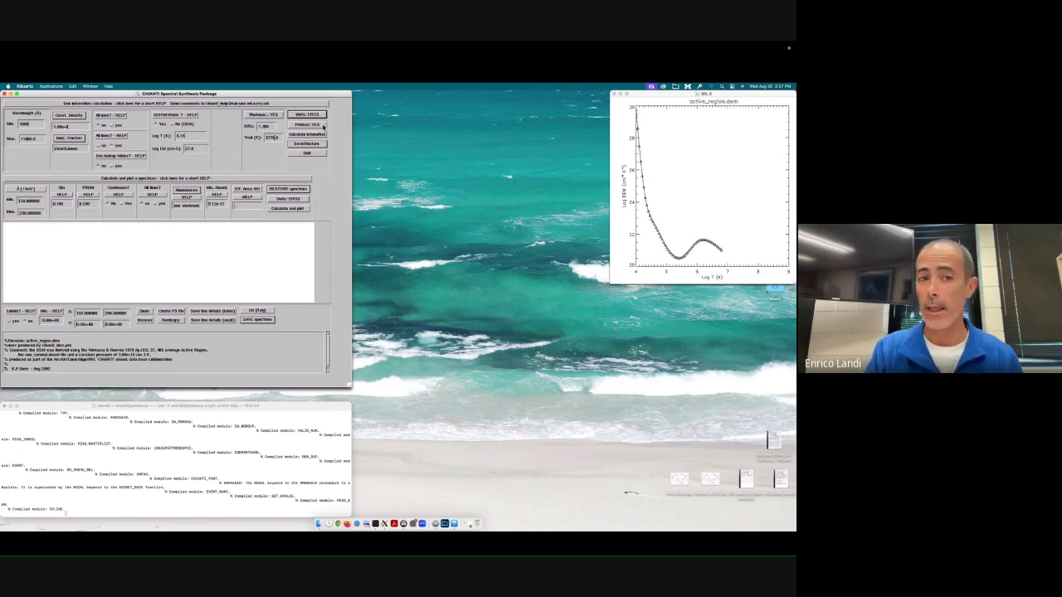
click(323, 125)
click(323, 125)
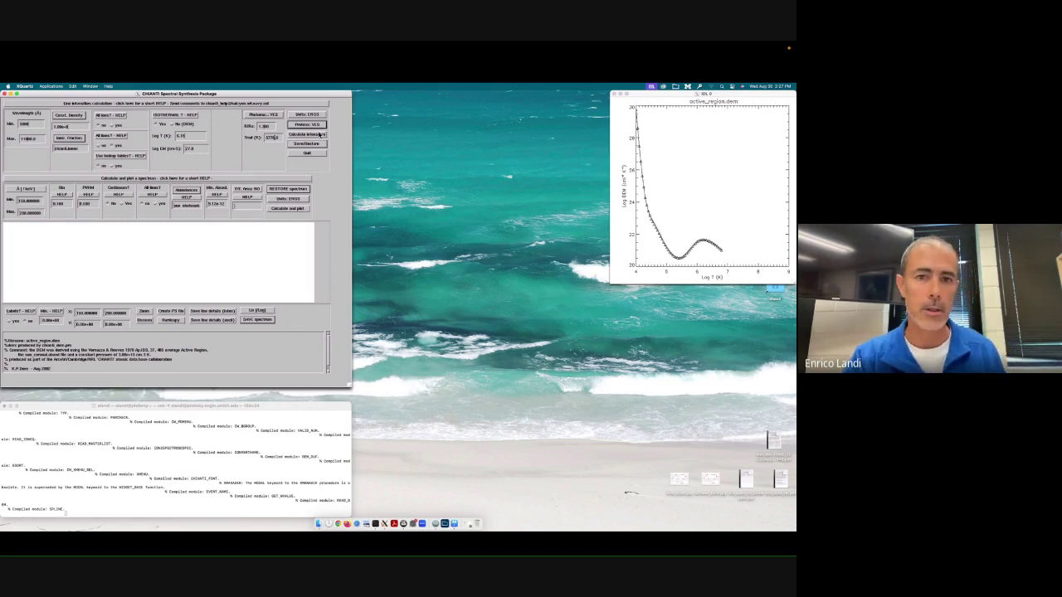
click(319, 135)
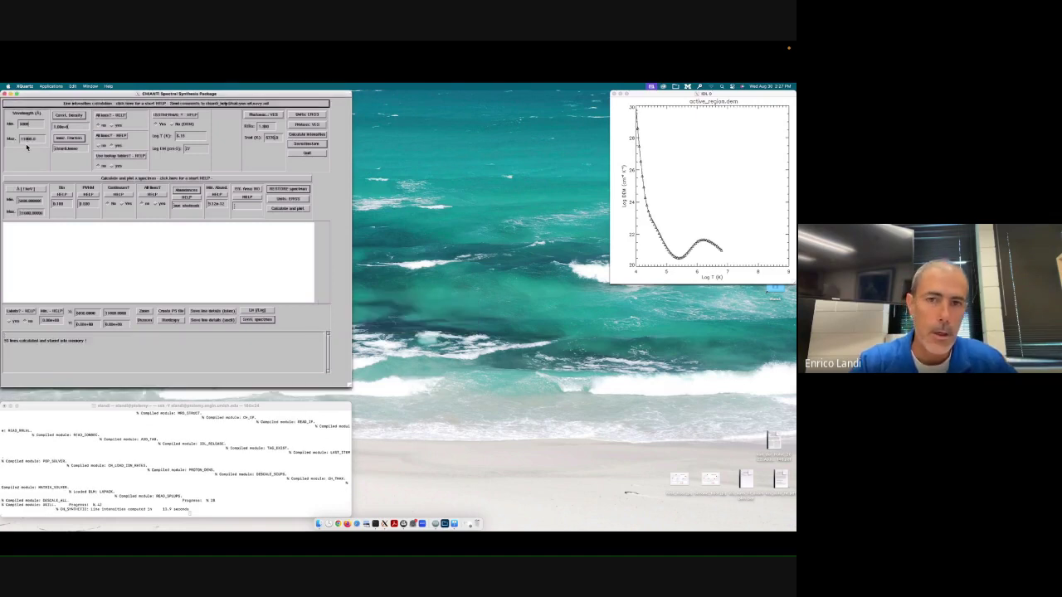
mouse_move(163, 55)
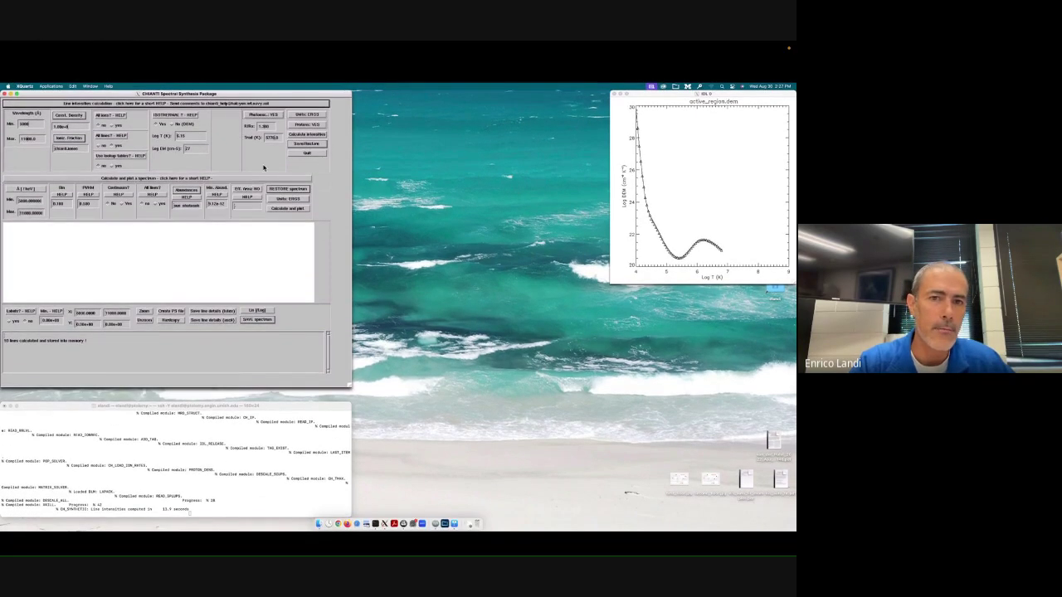
click(303, 144)
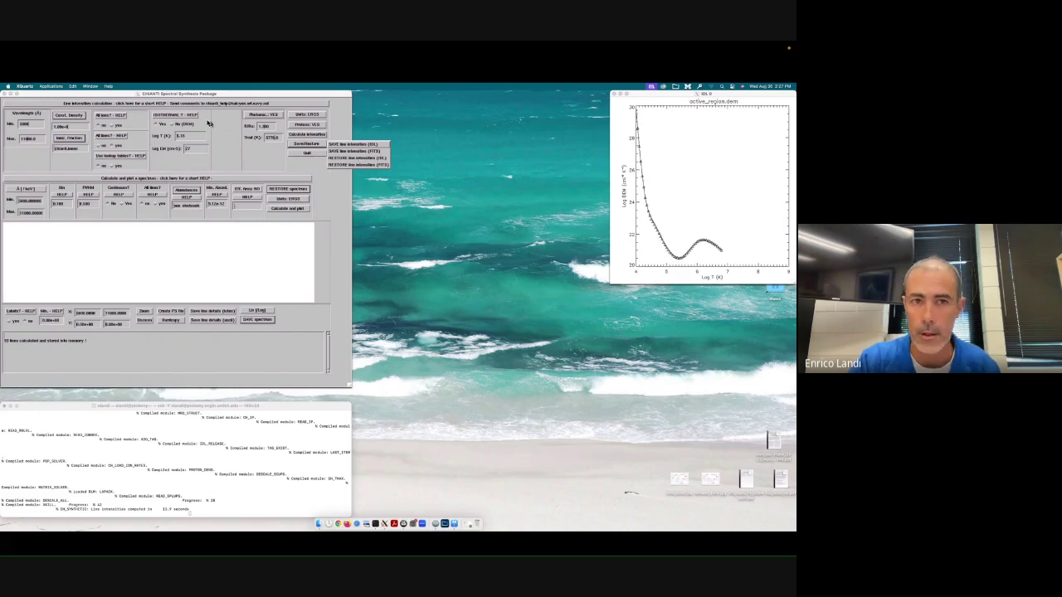
click(239, 162)
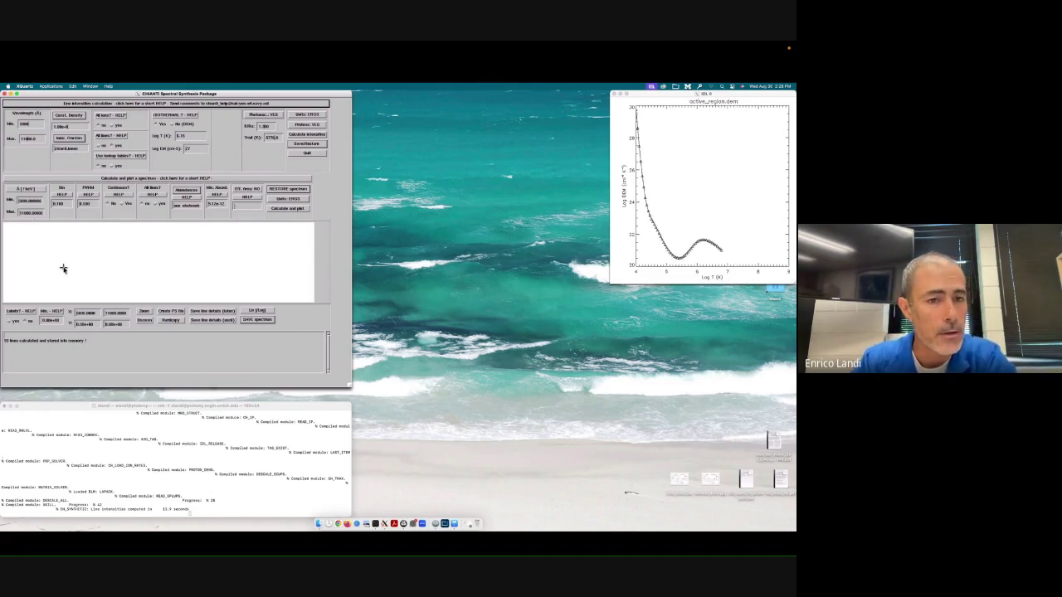
Check the Bin and FWHM values and set All lines? to yes.
double_click(68, 204)
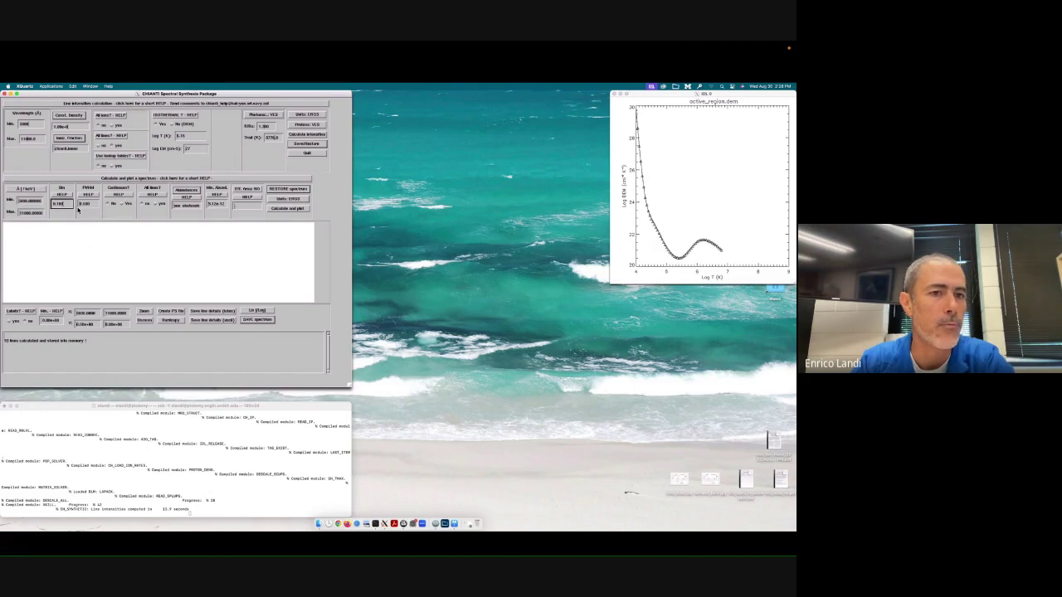
double_click(87, 205)
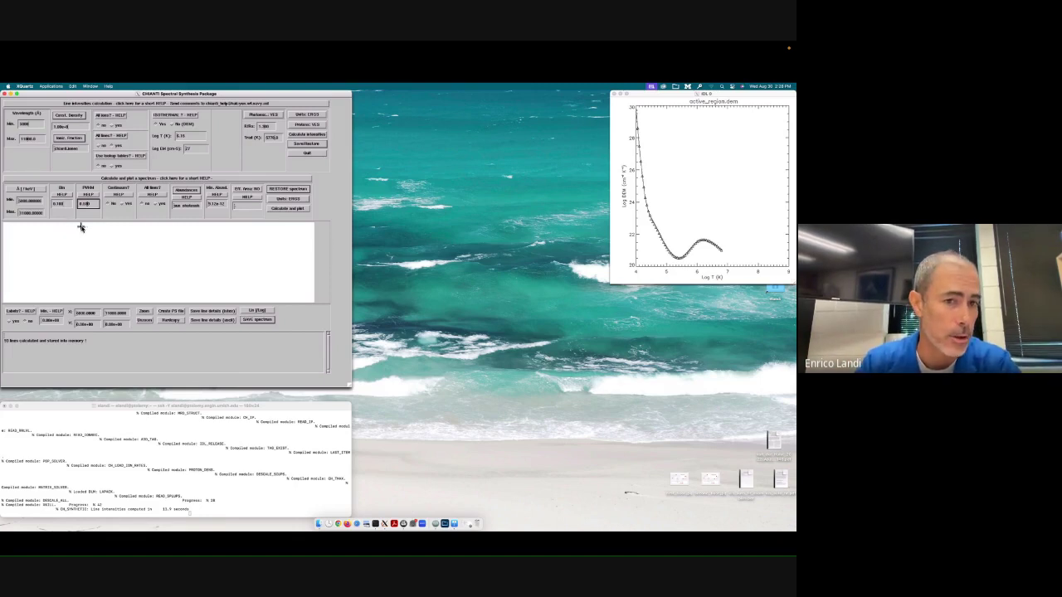
click(156, 204)
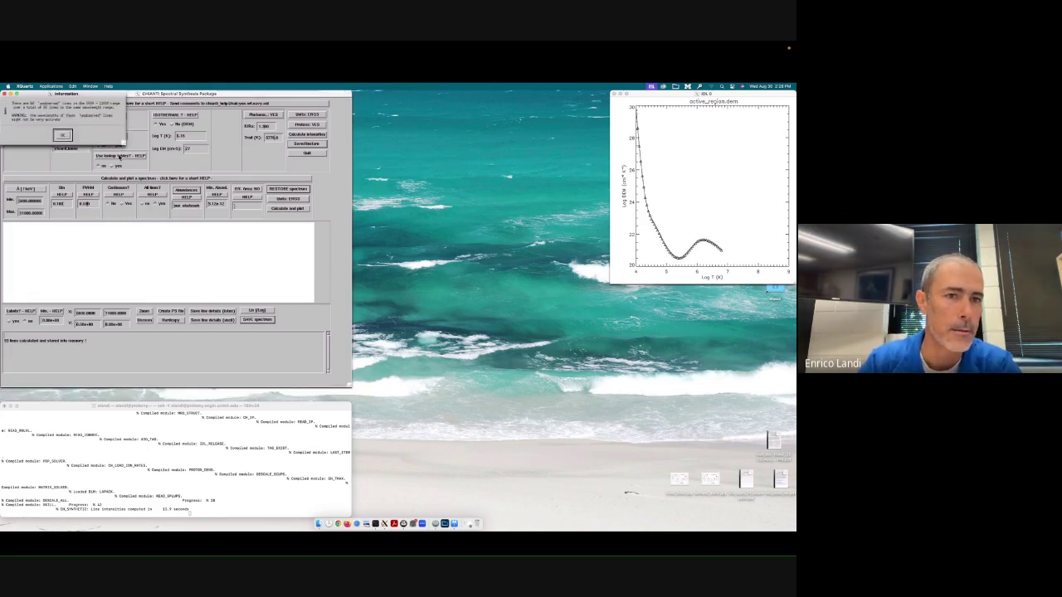
Dismiss the unobserved-lines notice and select the sun_coronal abundance file.
click(63, 136)
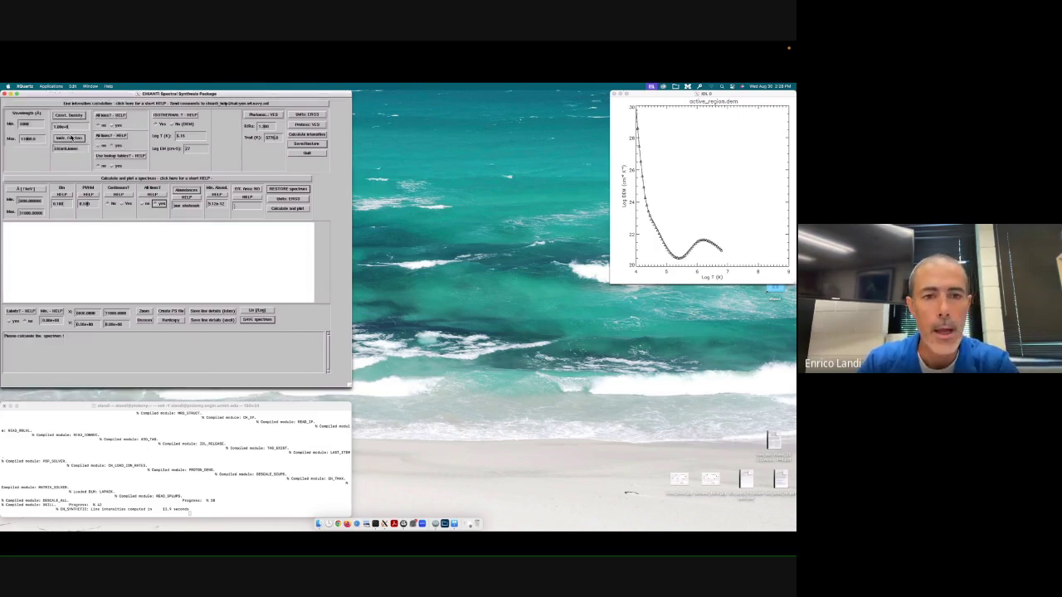
click(193, 191)
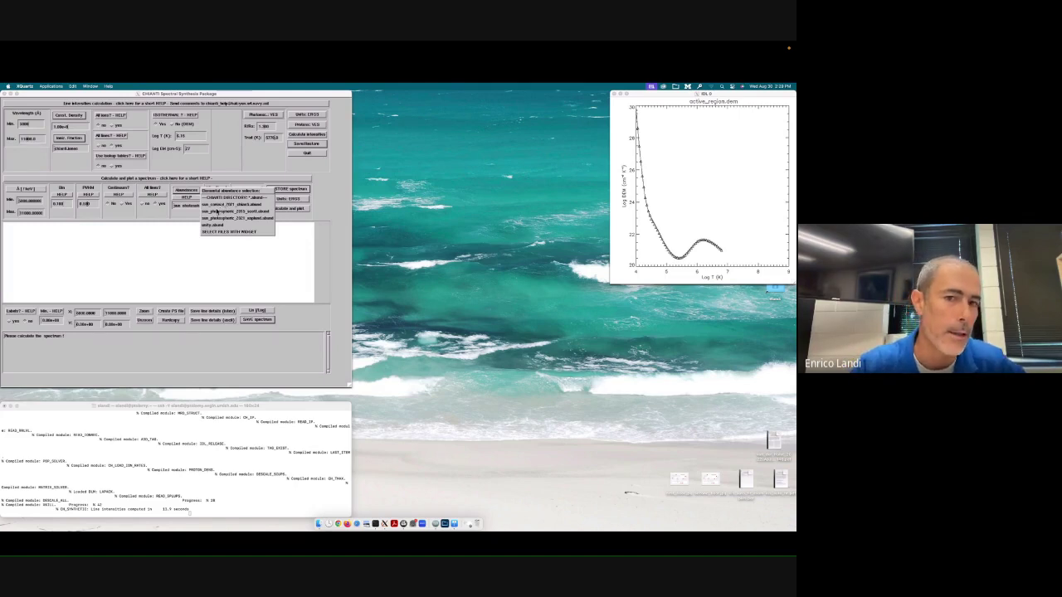
click(236, 231)
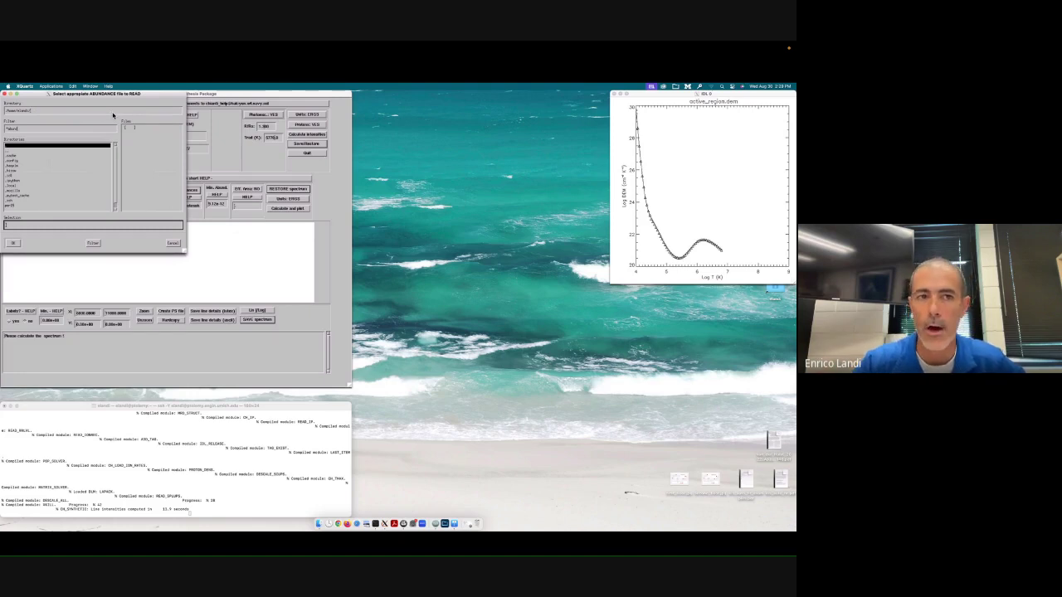
click(170, 242)
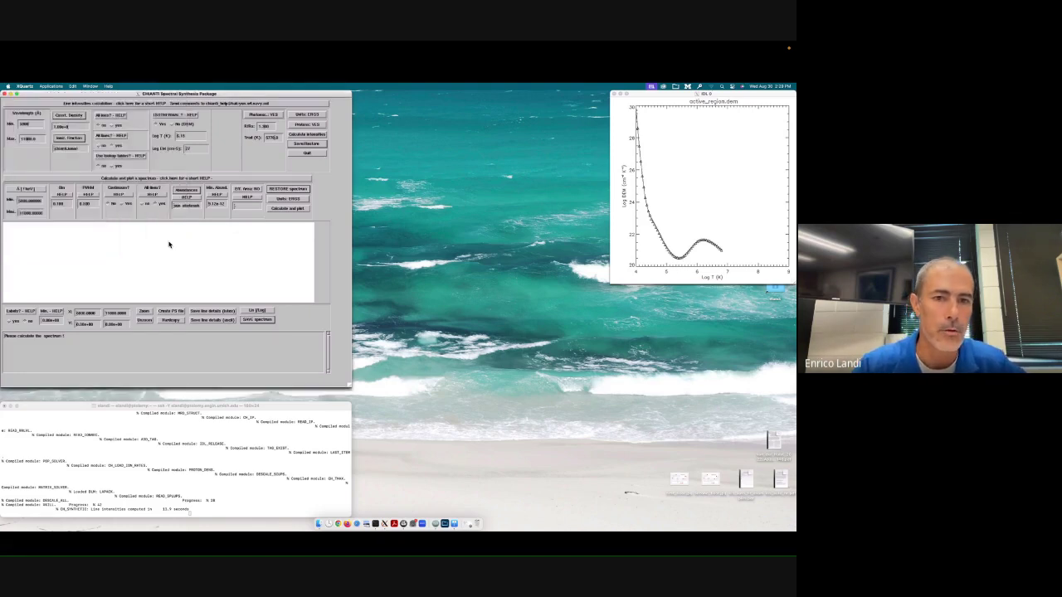
click(189, 192)
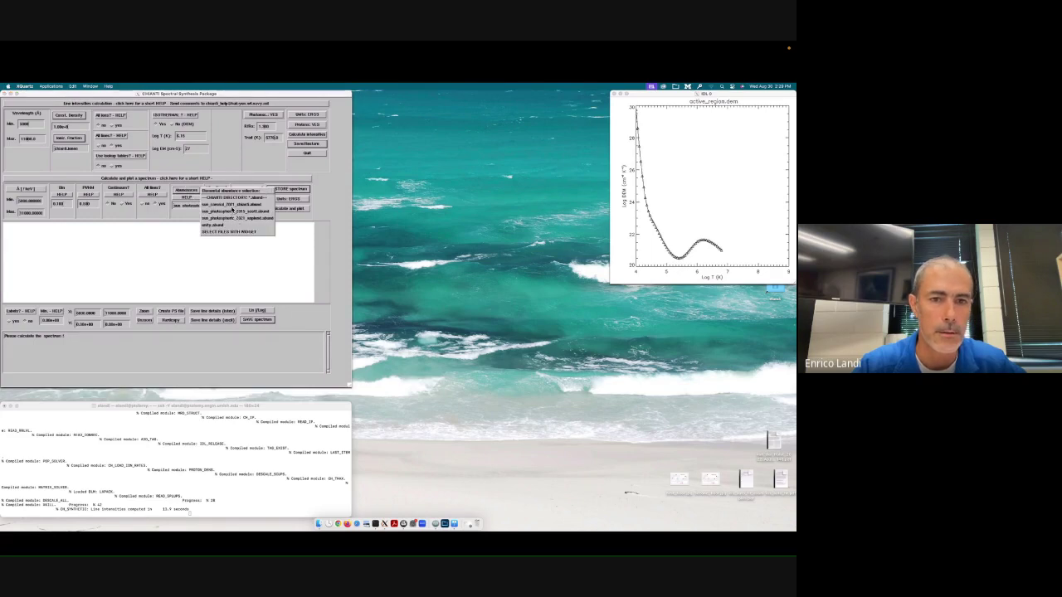
click(232, 208)
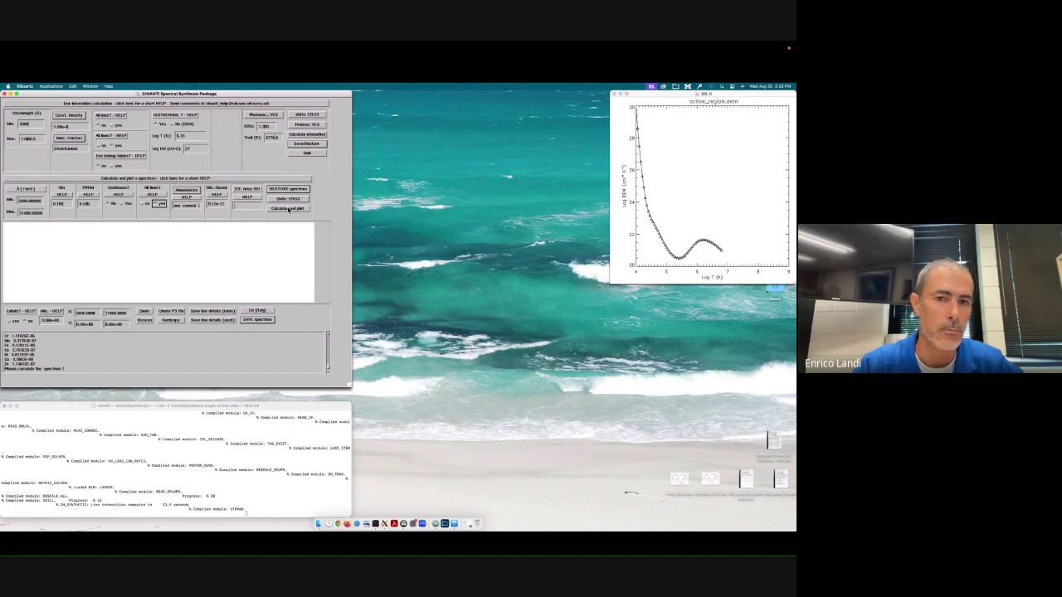
Plot the synthetic spectrum with line labels on and list the leftmost Fe XIV line's details.
click(297, 209)
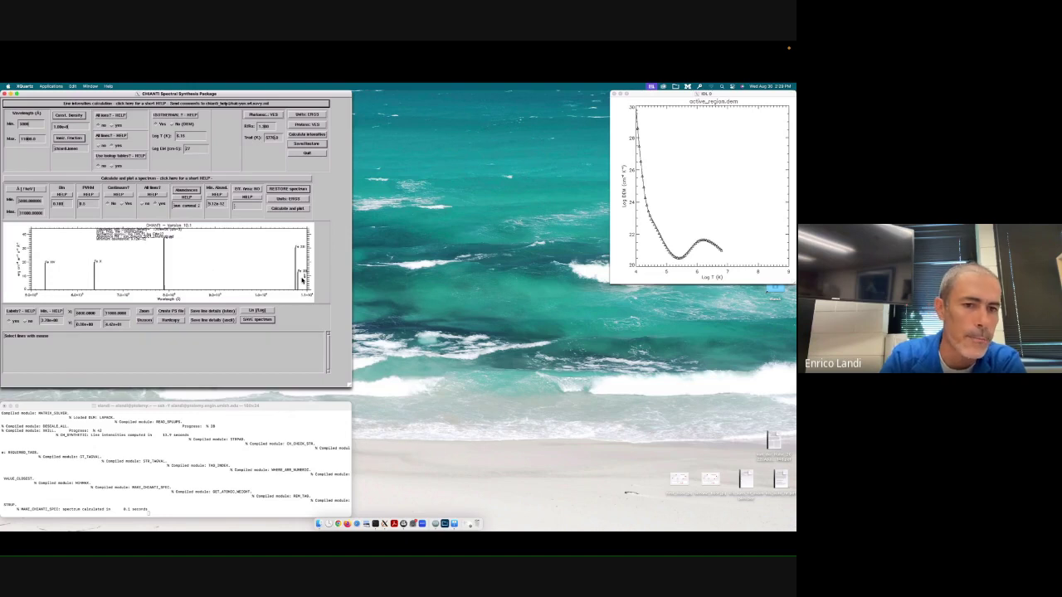
click(26, 321)
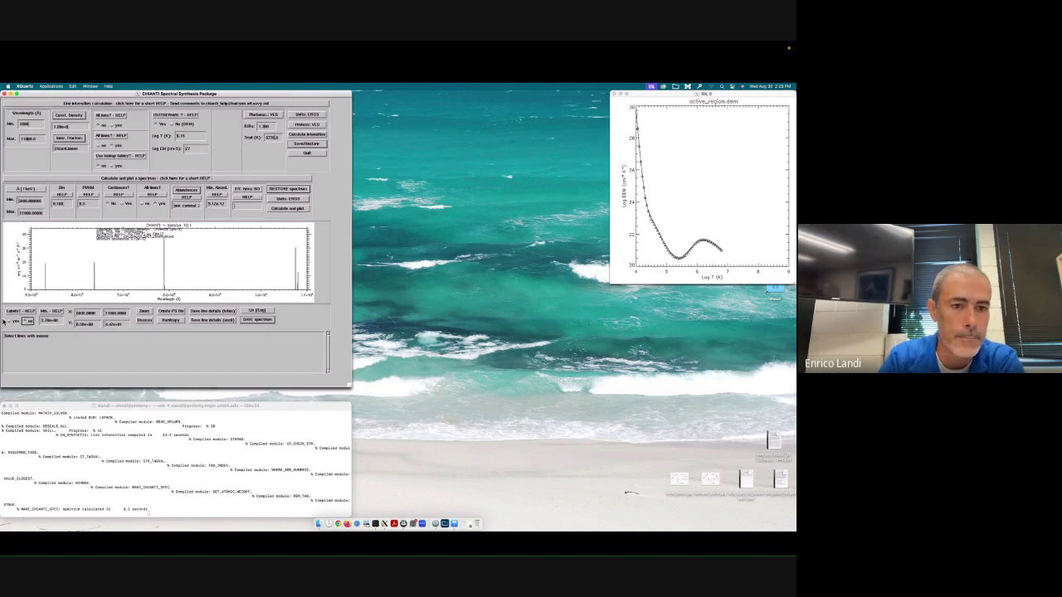
click(13, 322)
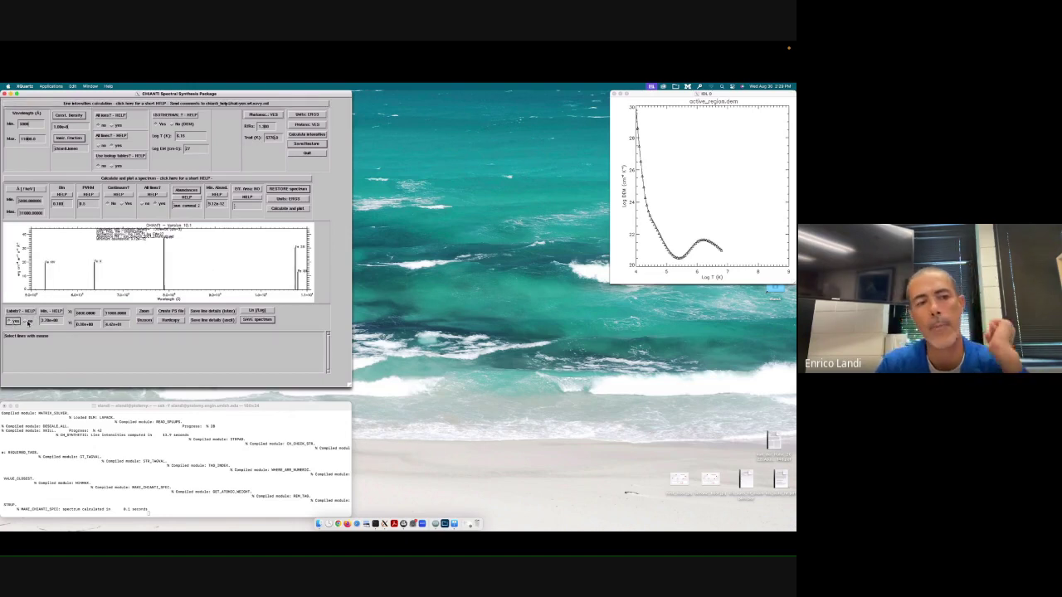
click(47, 264)
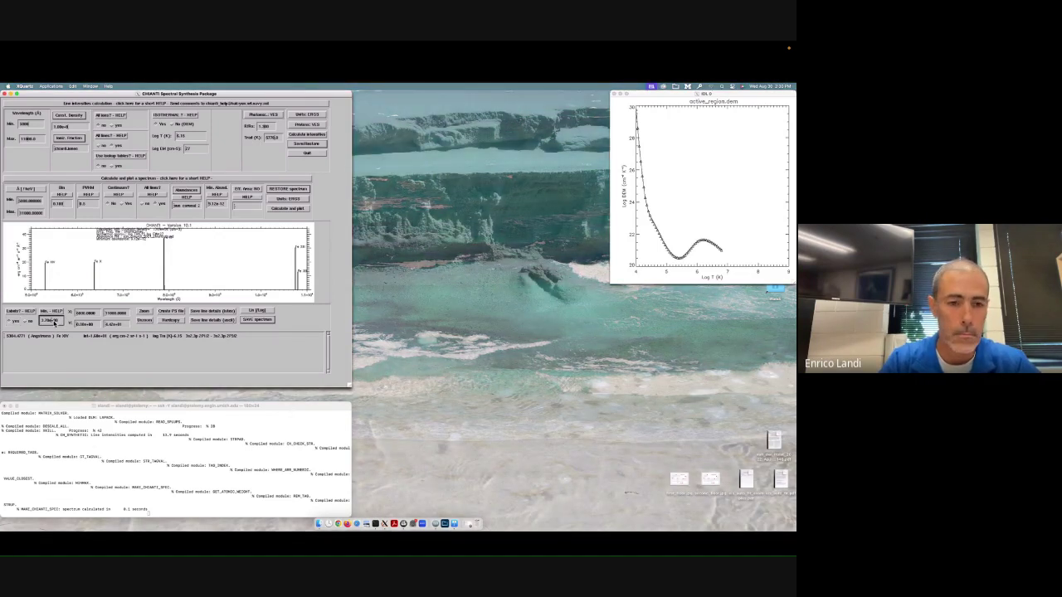
Lower the label minimum to 1e-4 and list details of the weak Fe X lines.
double_click(48, 322)
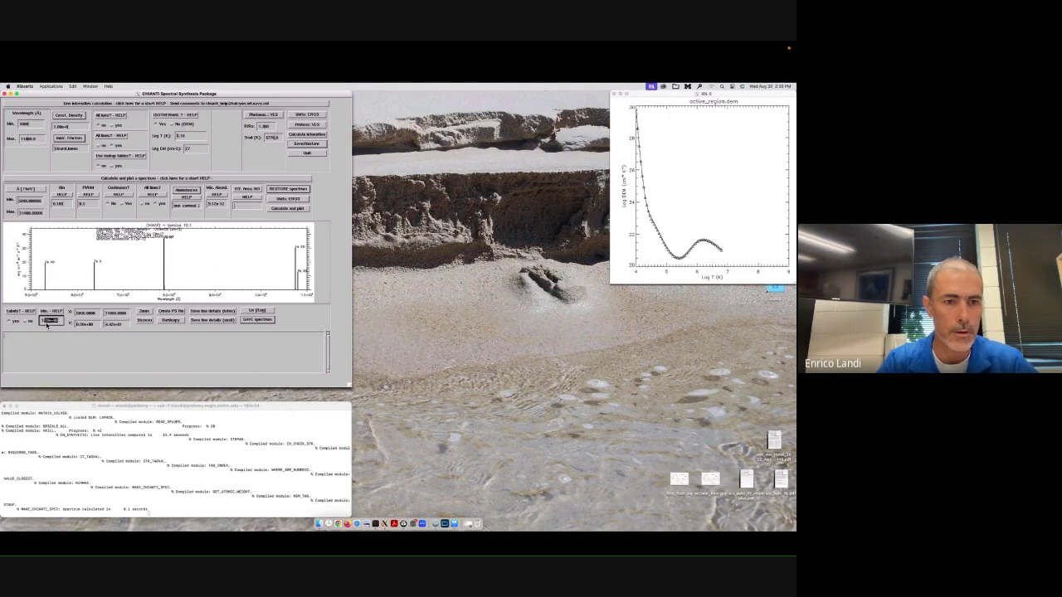
text(1e-4)
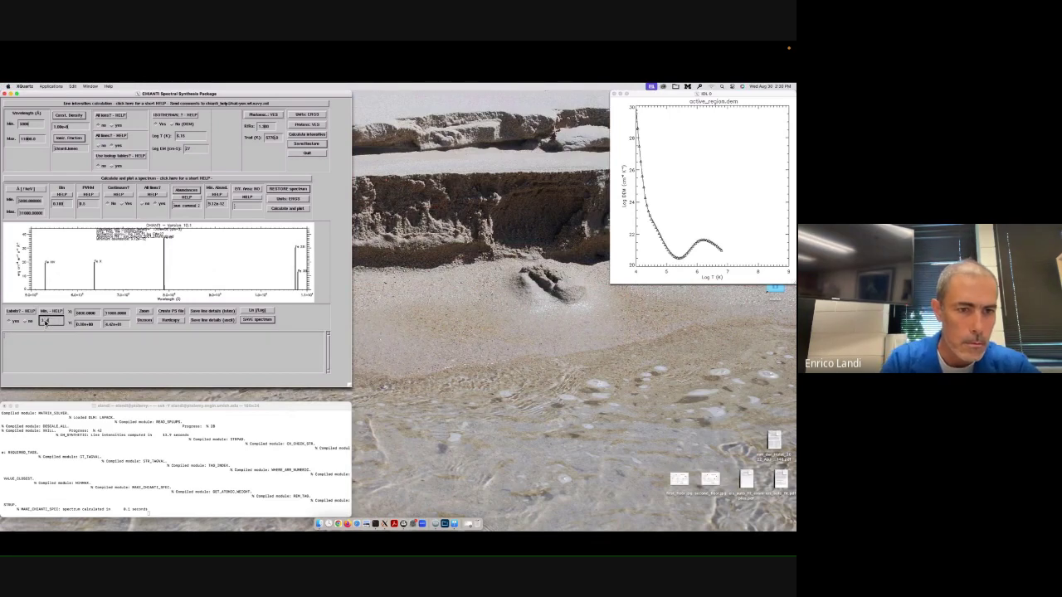
key(Return)
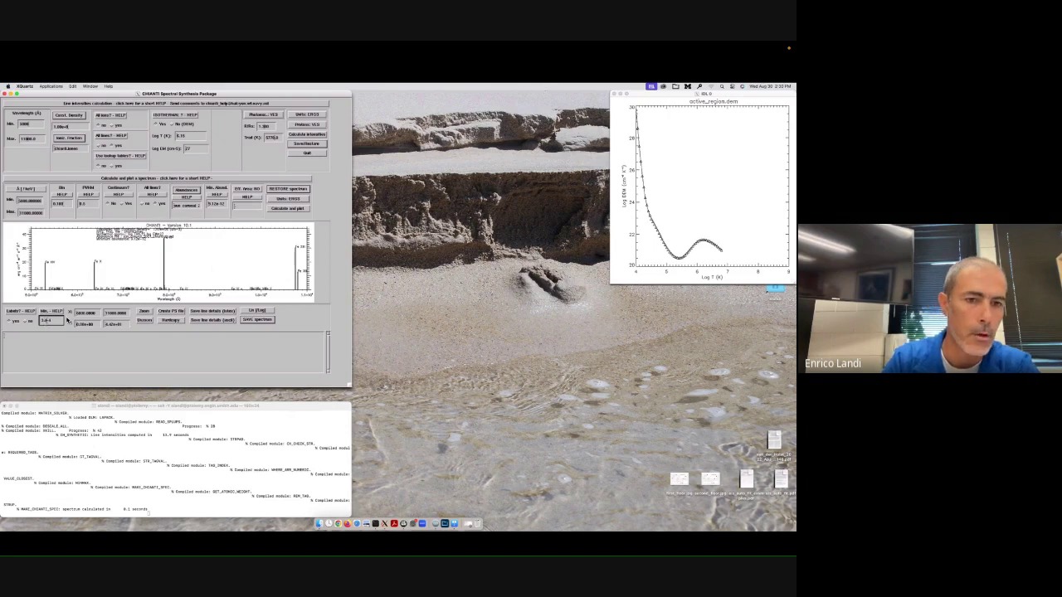
click(100, 292)
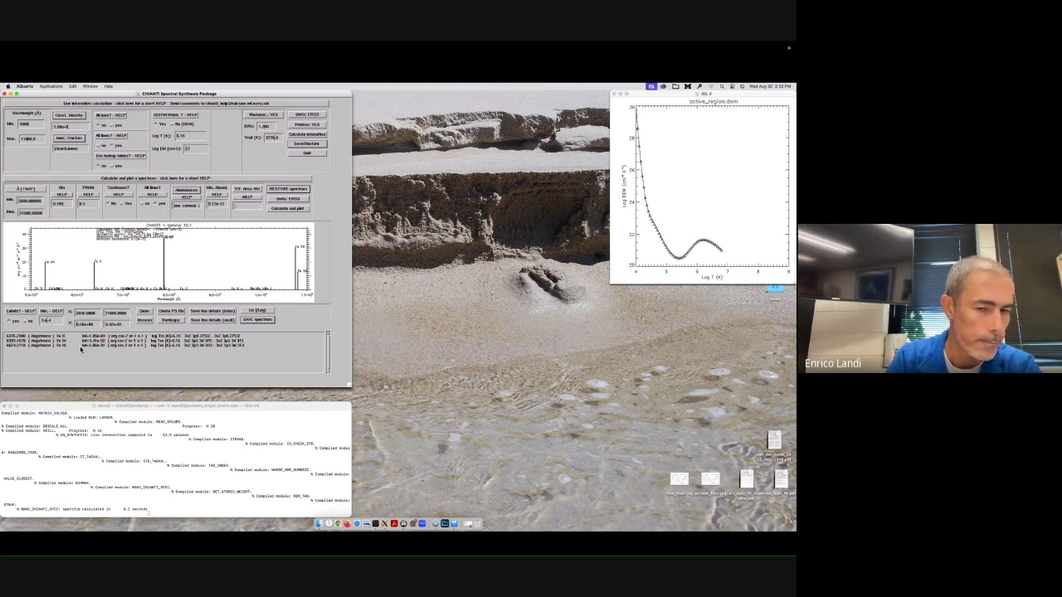
click(130, 289)
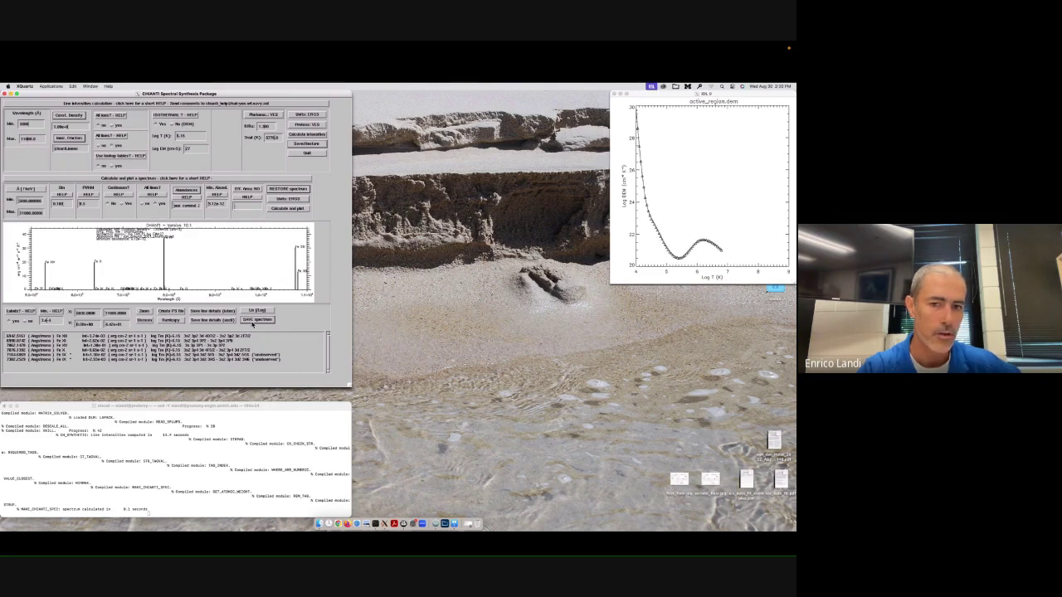
click(259, 321)
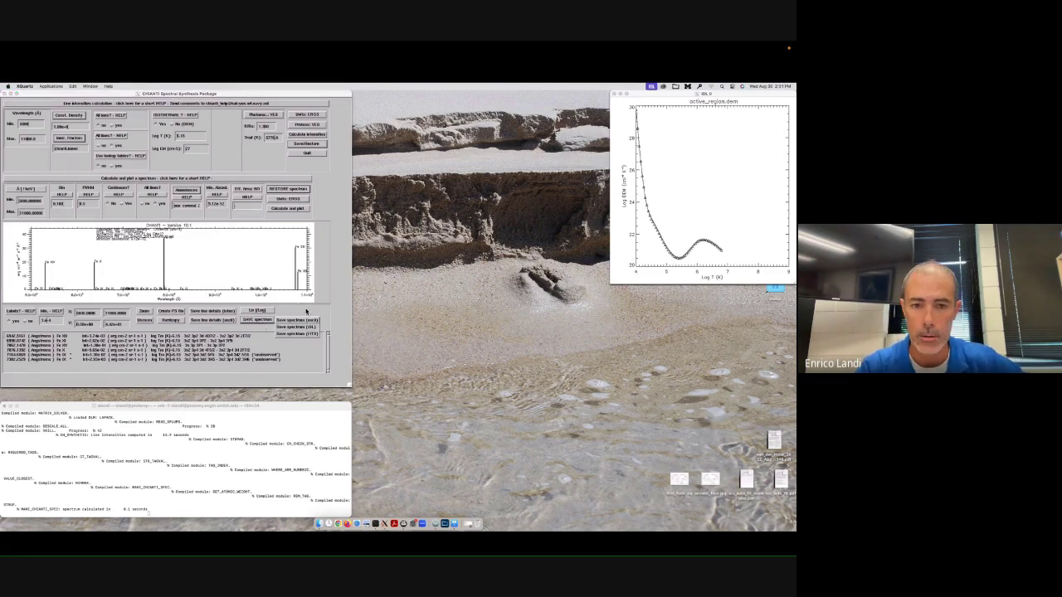
click(306, 311)
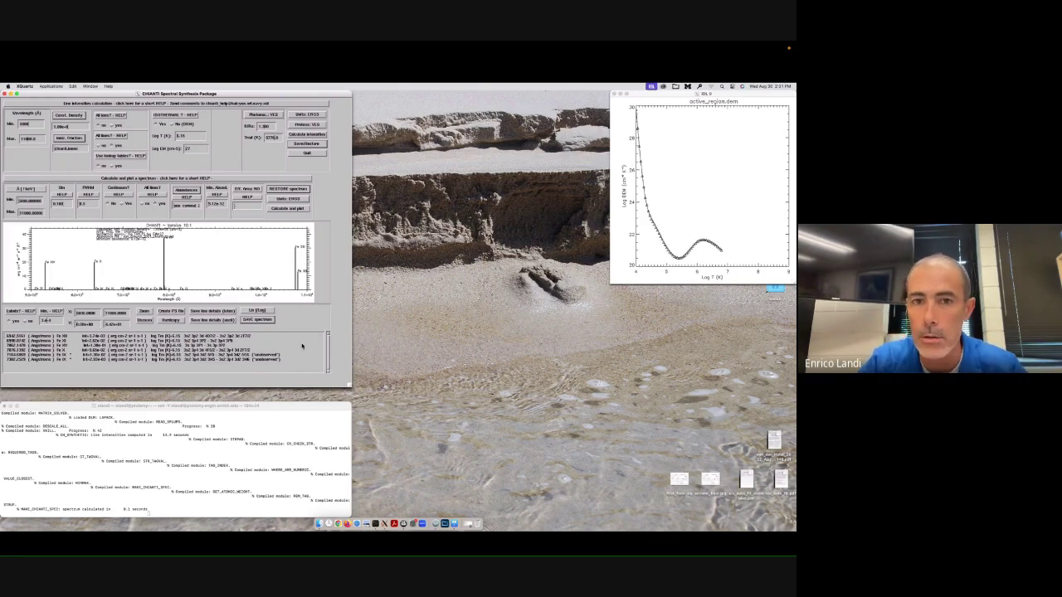
click(444, 311)
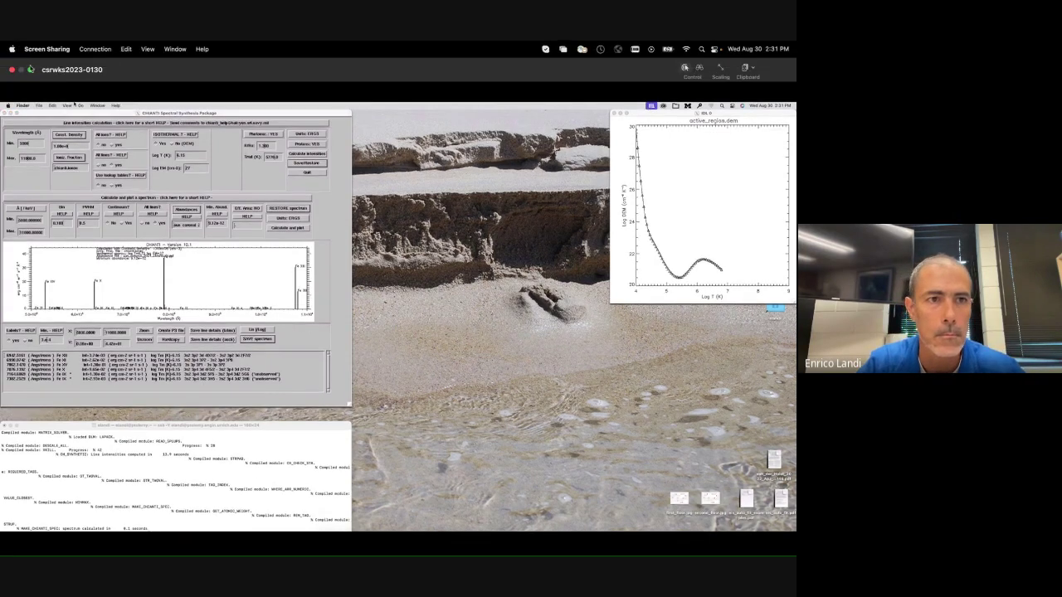
Exit Screen Sharing full screen, bring Safari forward, and minimize the CHIANTI documentation window.
click(32, 71)
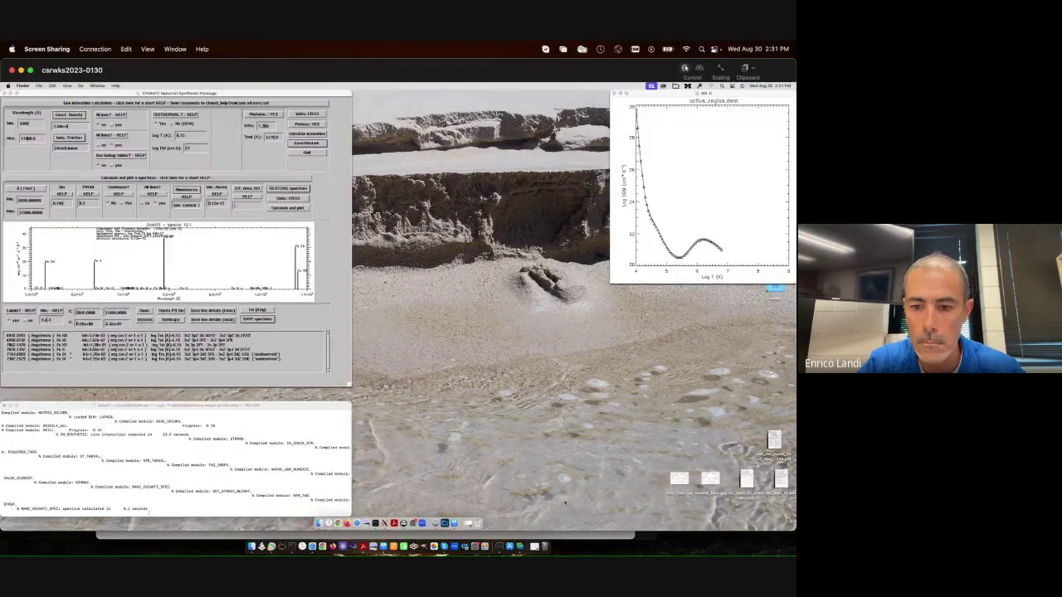
click(571, 539)
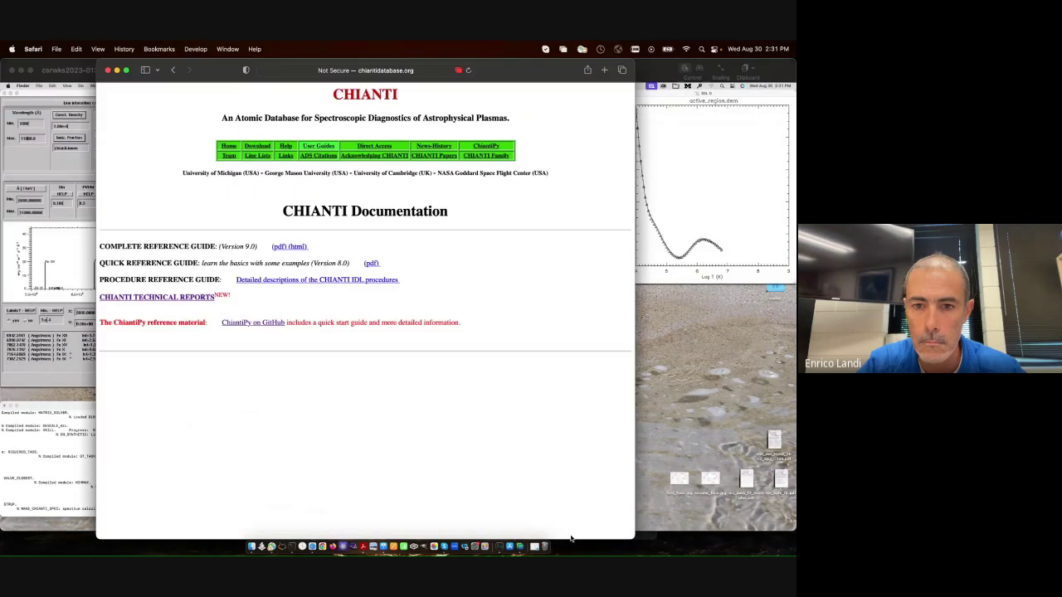
click(117, 71)
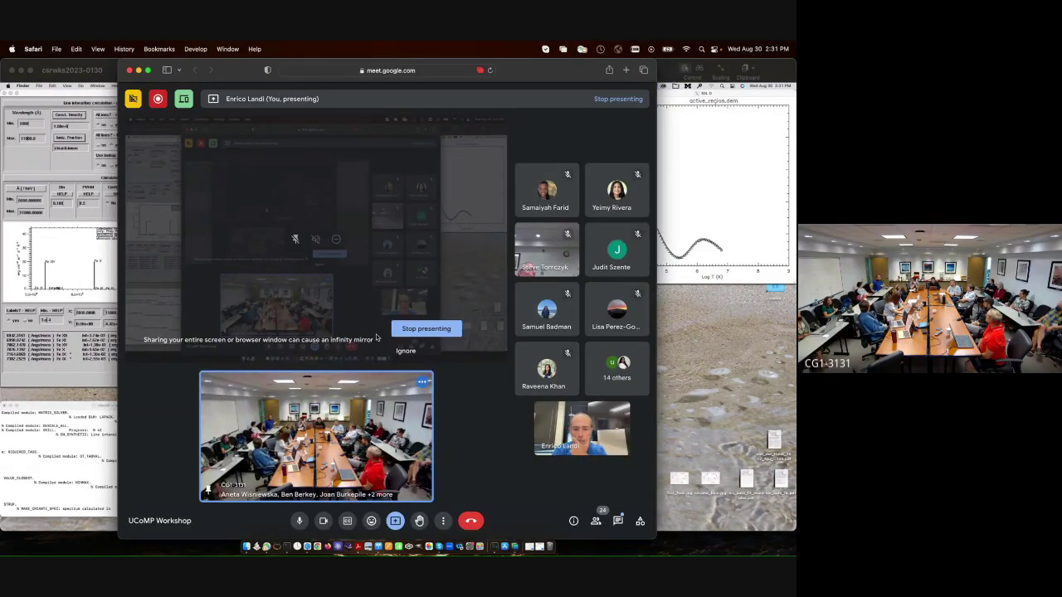